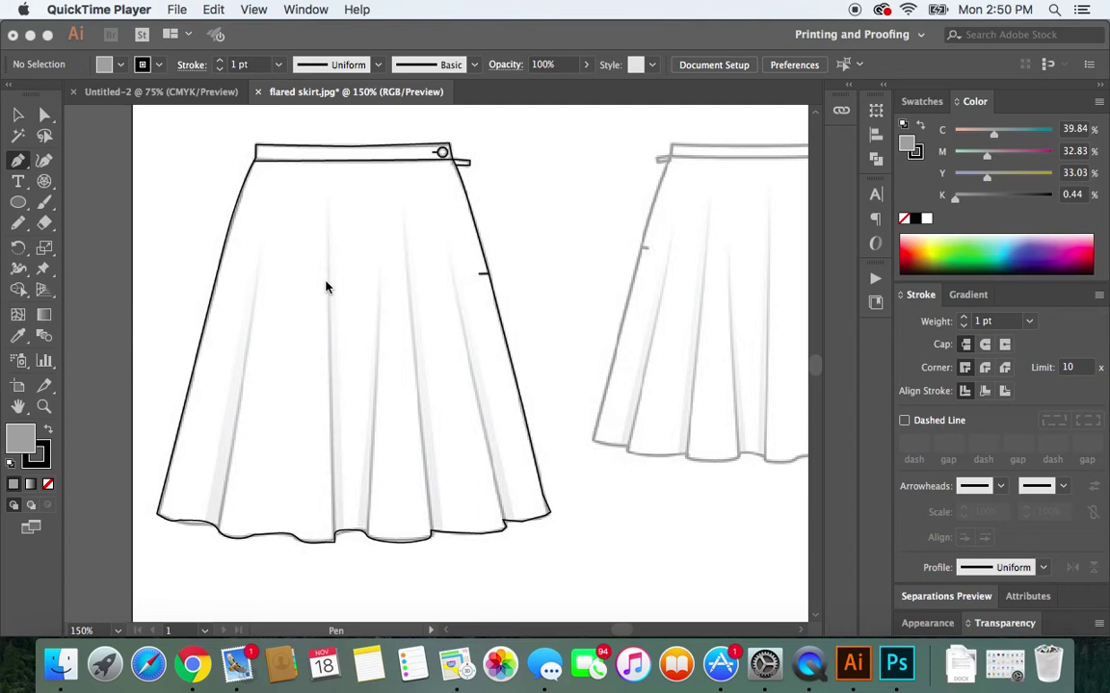
Step: Set the fill colour to the darker grey #6B6A6A in the Color Picker
click(17, 166)
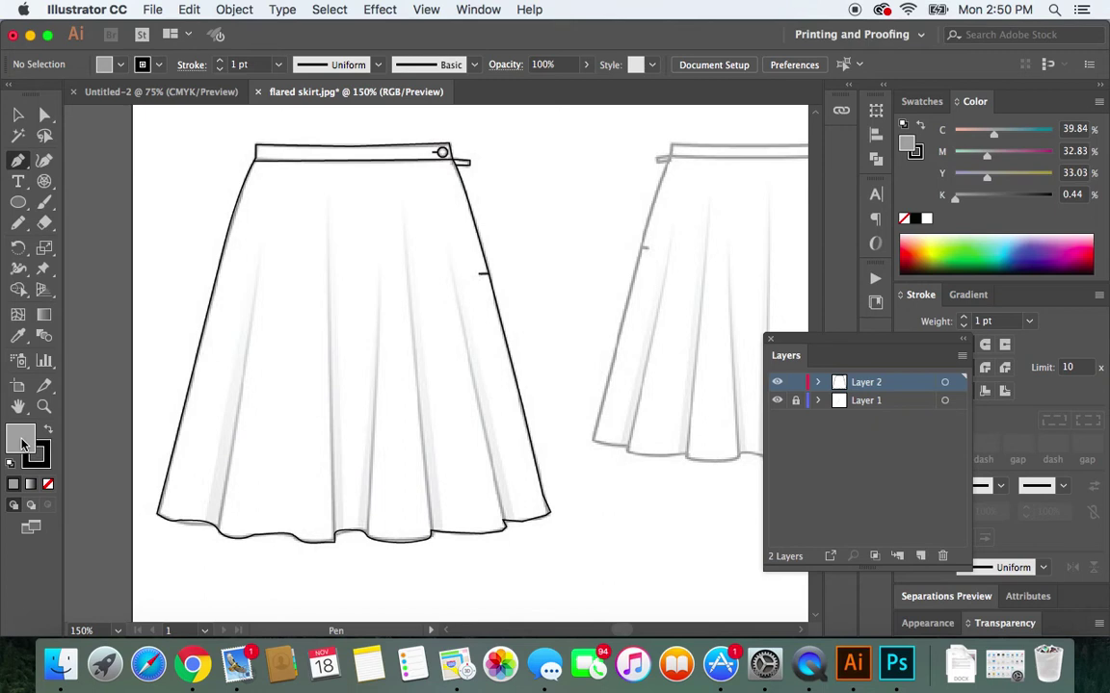
double_click(21, 441)
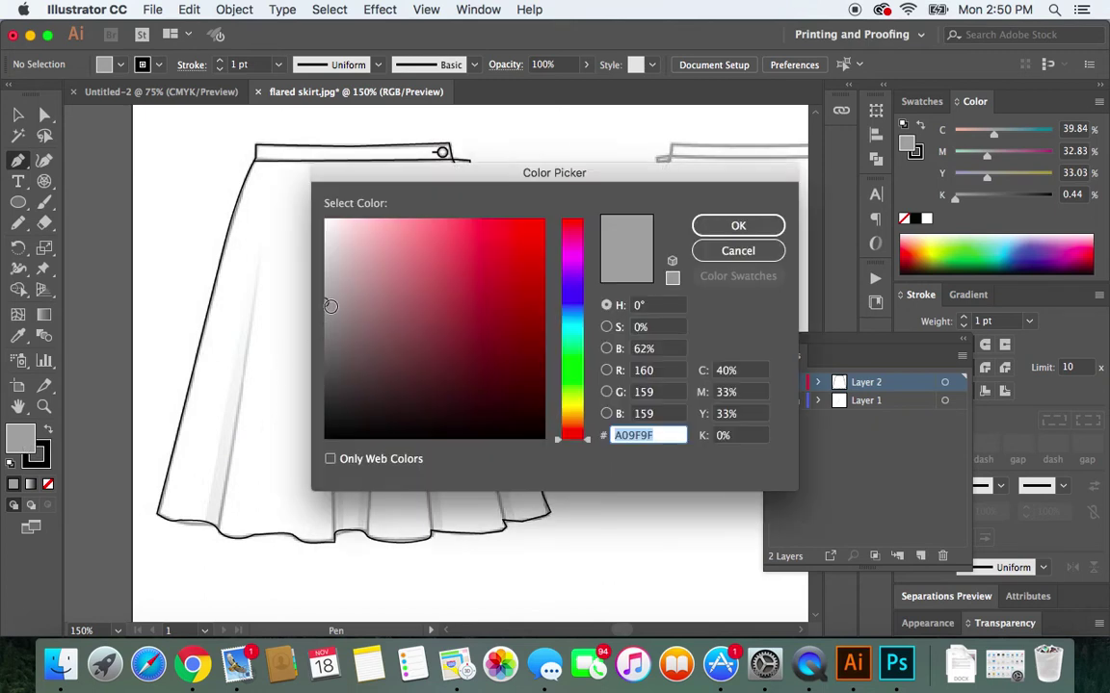
click(325, 326)
click(325, 335)
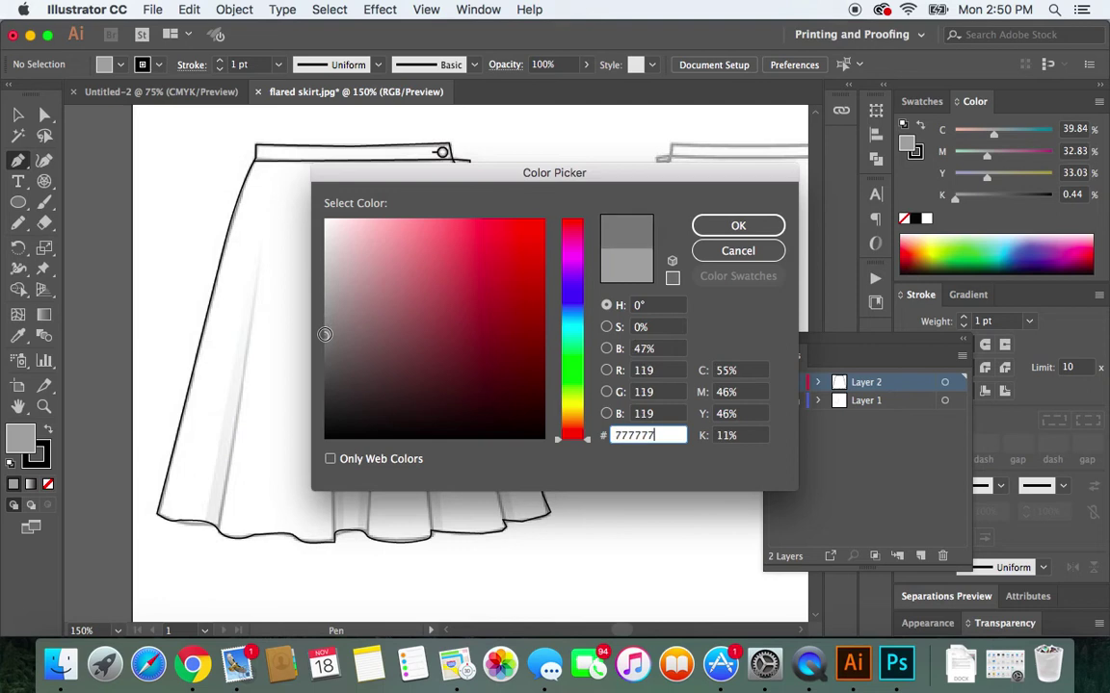
drag(325, 340, 325, 342)
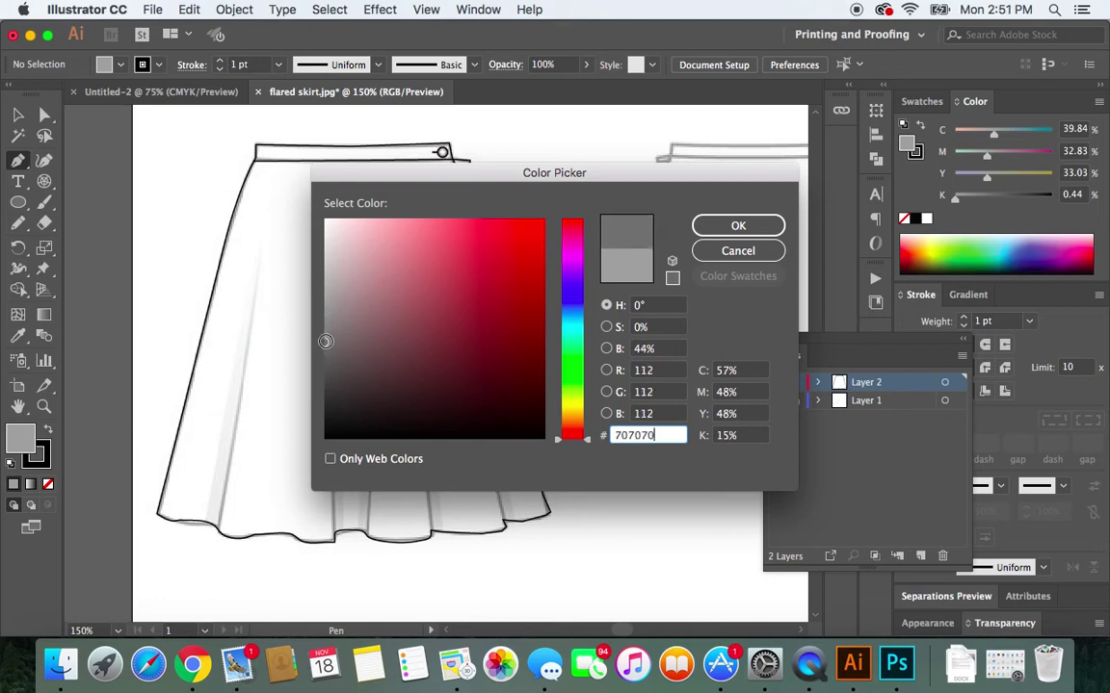
click(326, 346)
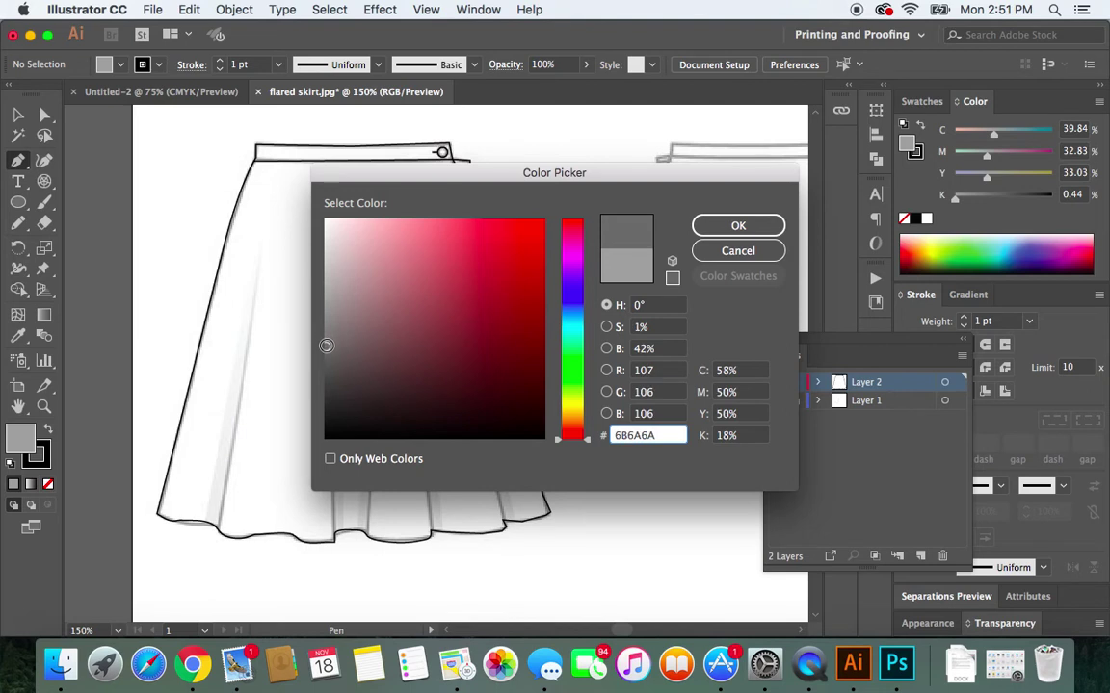
click(724, 232)
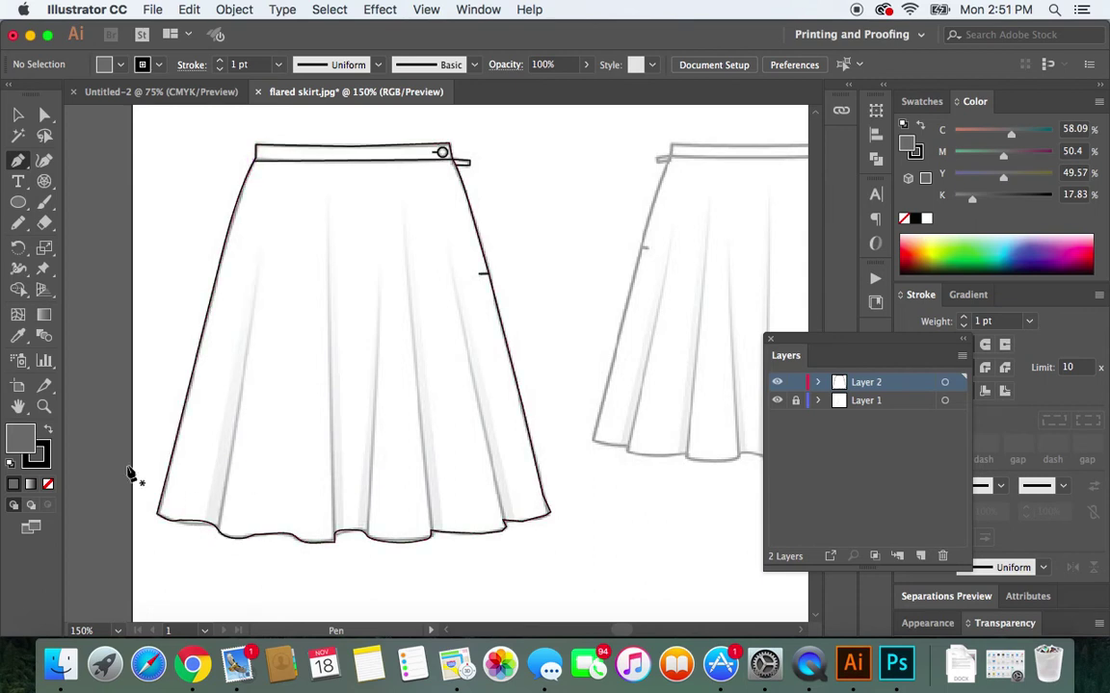
Step: Draw a straight Pen fold line on the left panel from the hem partway up, then deselect
click(16, 157)
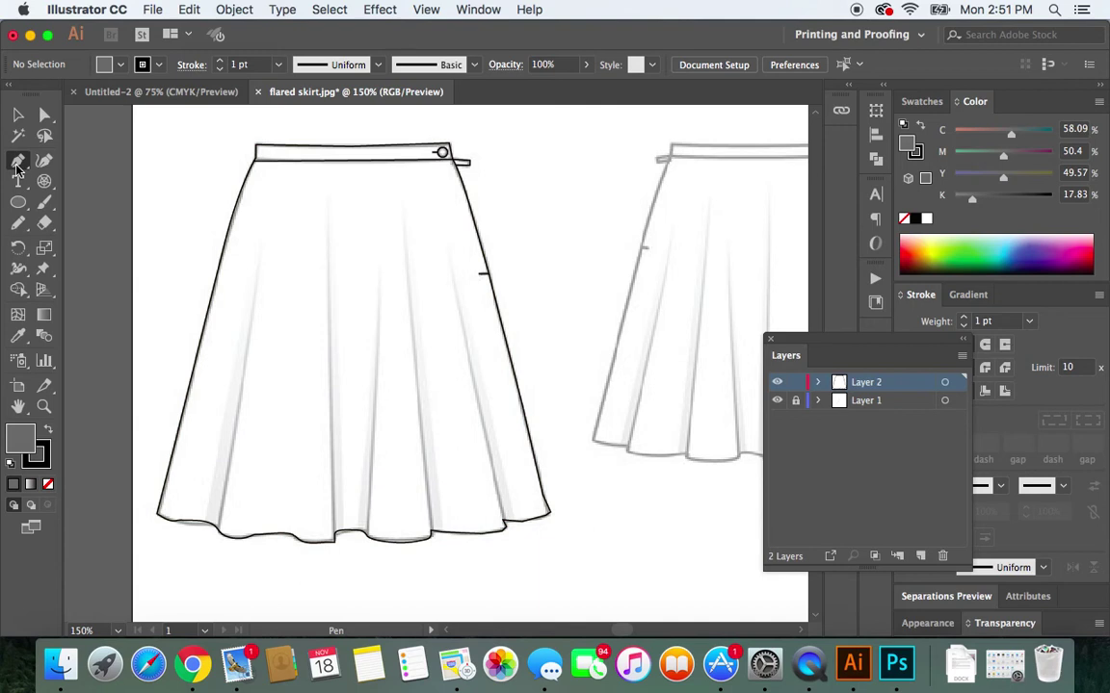
click(218, 529)
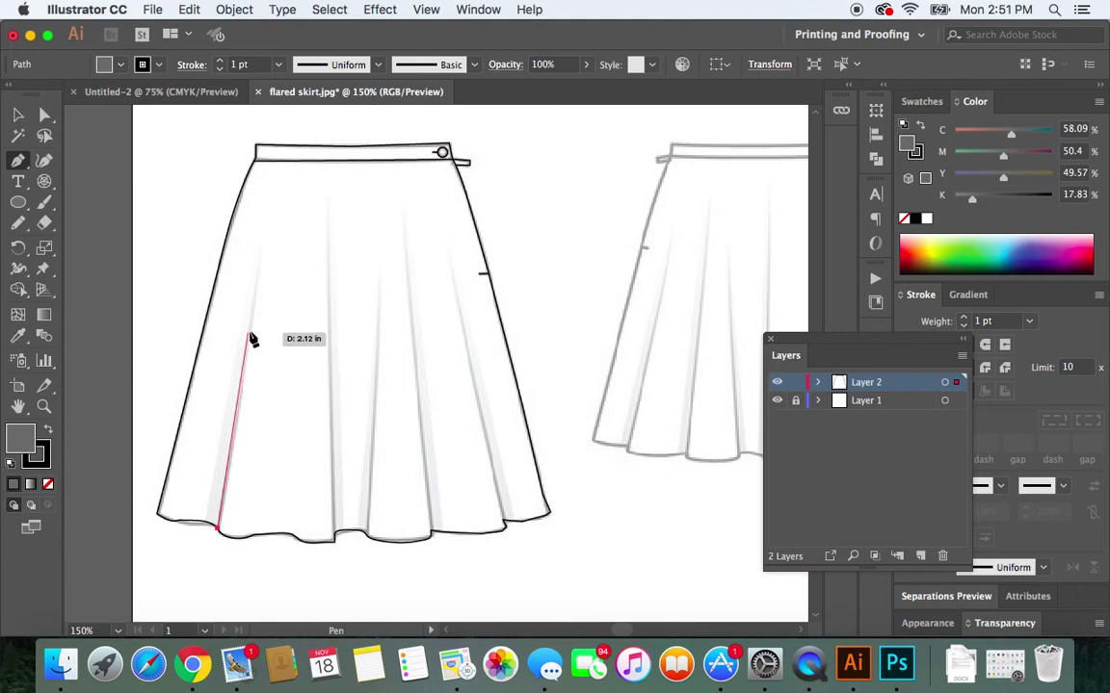
click(261, 252)
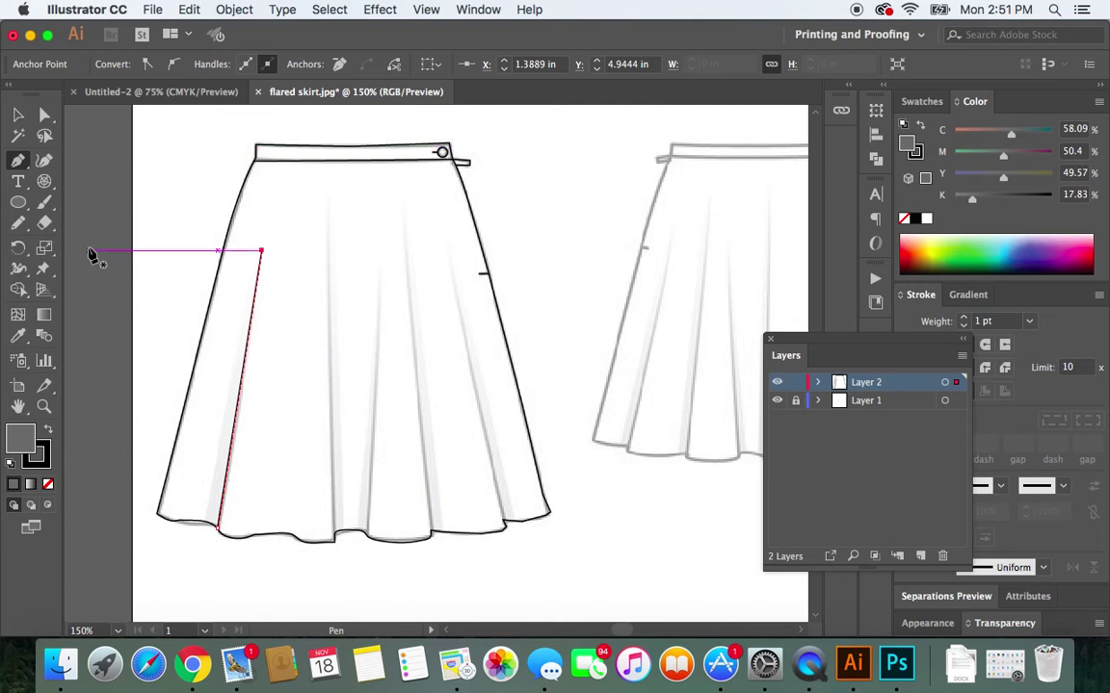
super+click(104, 230)
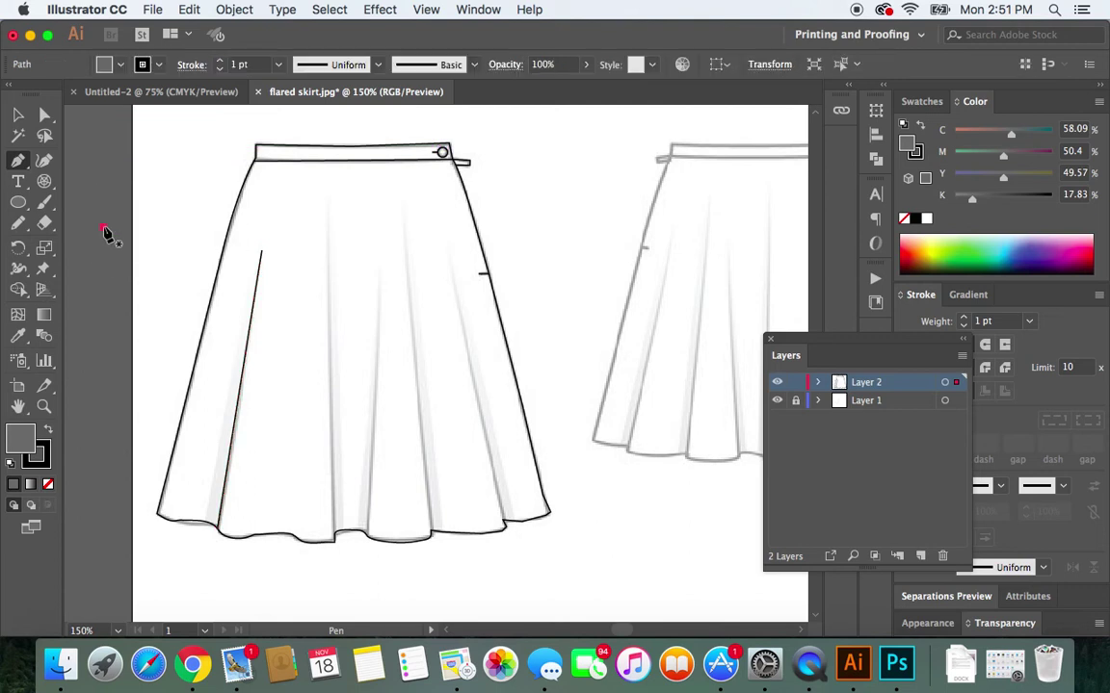
click(104, 229)
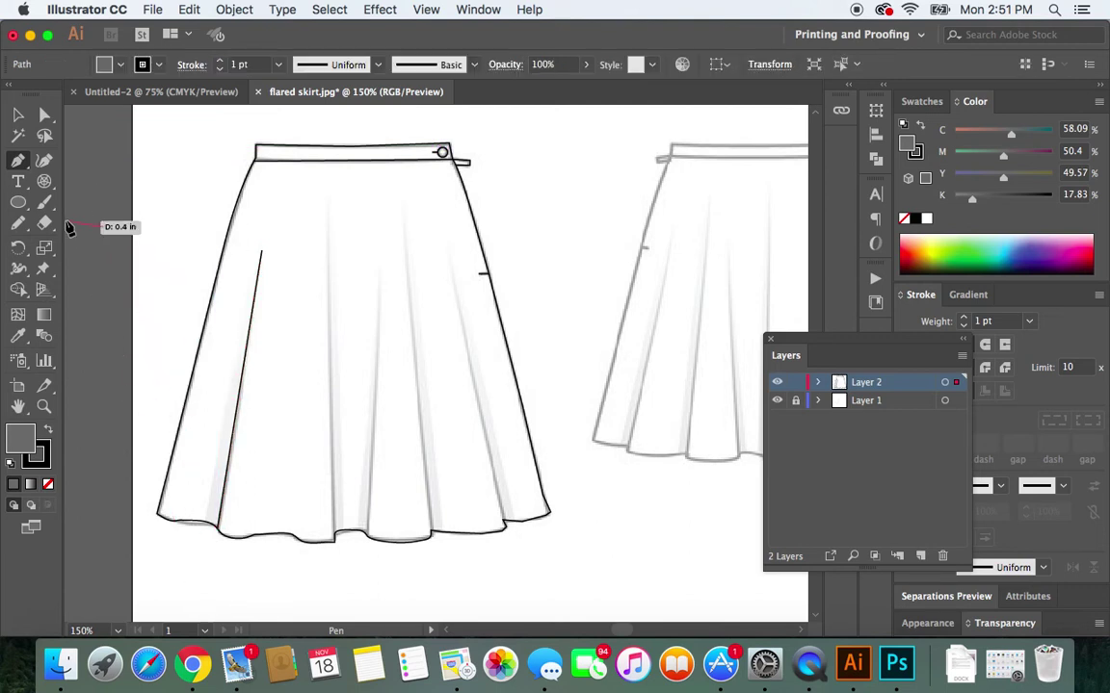
click(95, 246)
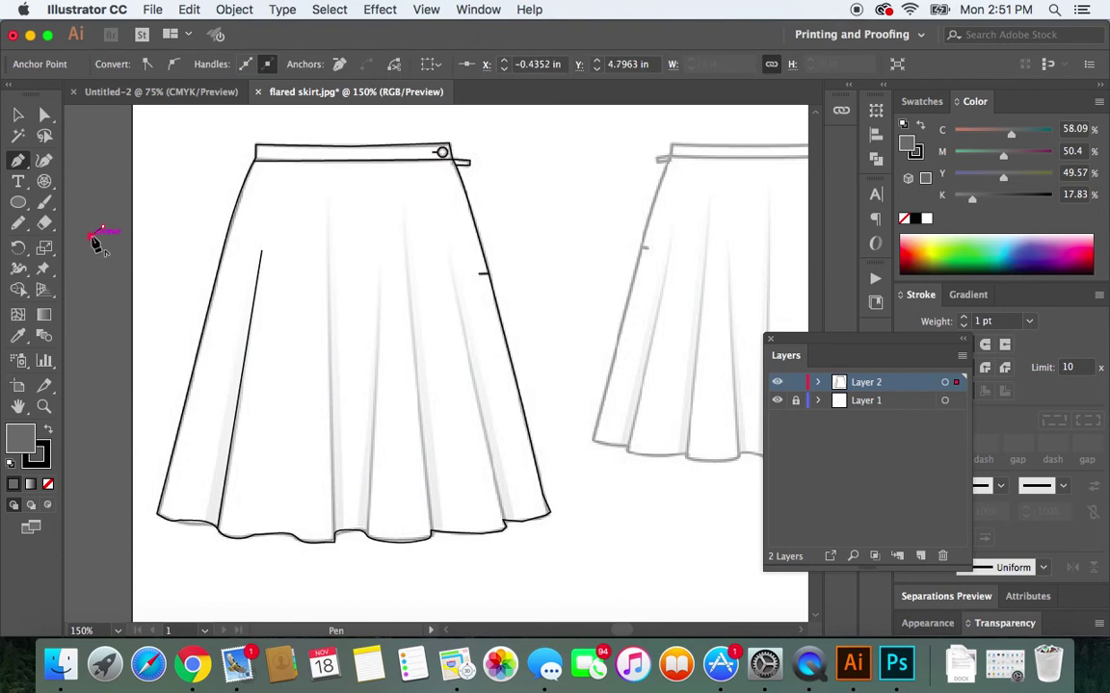
super+click(94, 240)
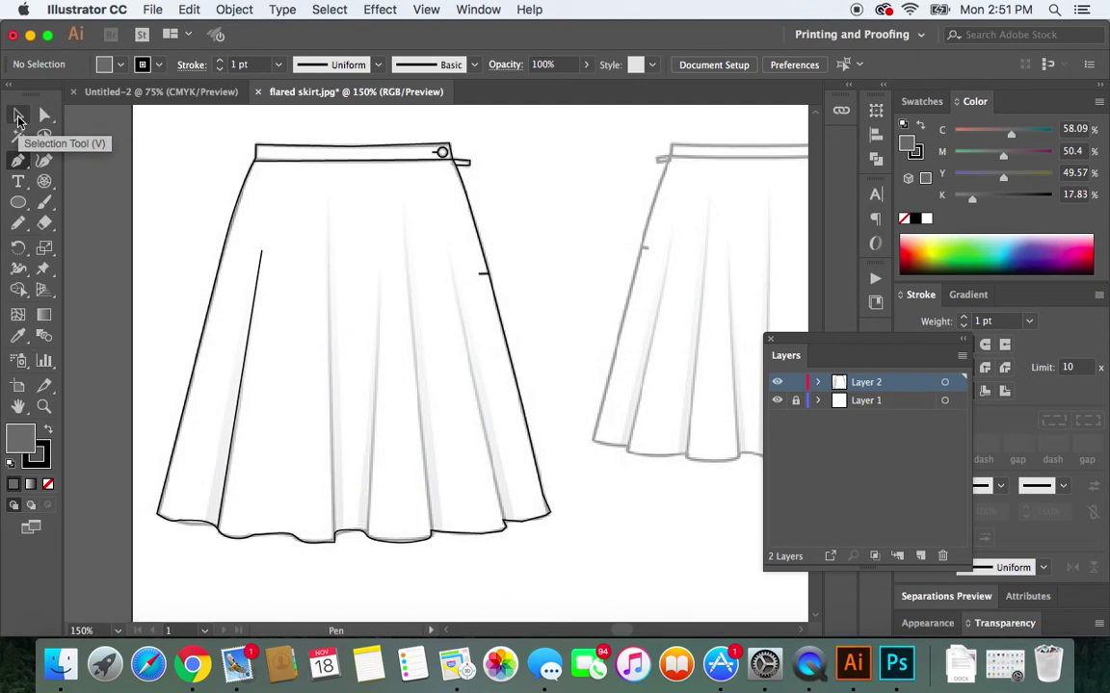
Step: Apply Width Profile 4 to the left fold line so it tapers toward the waist
click(19, 116)
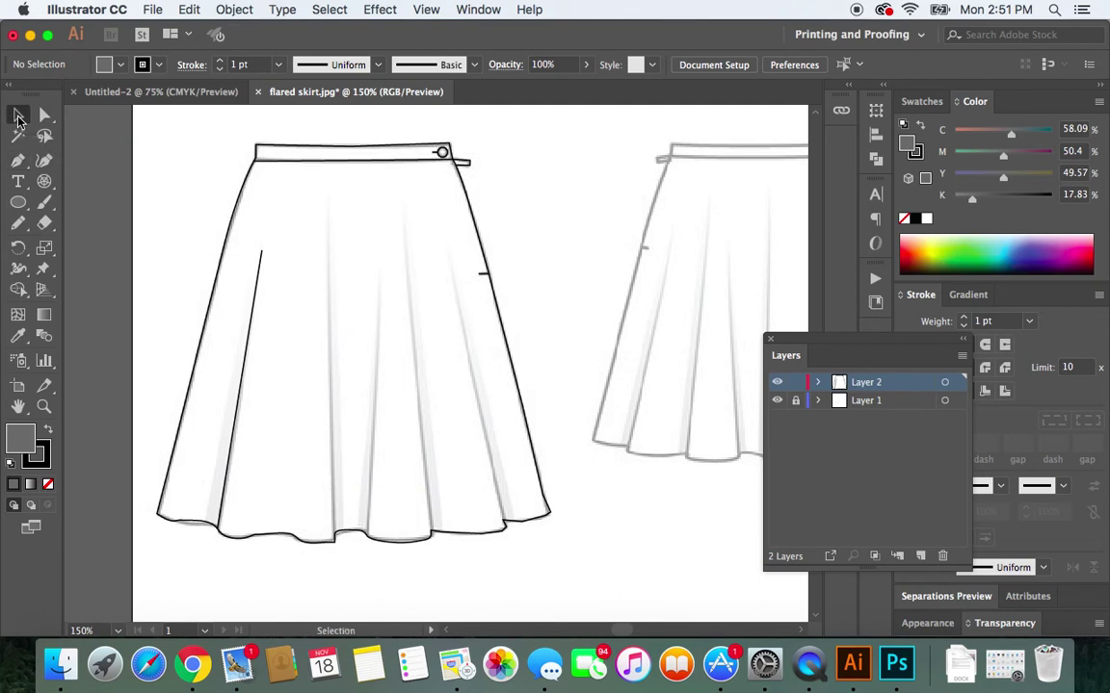
click(244, 387)
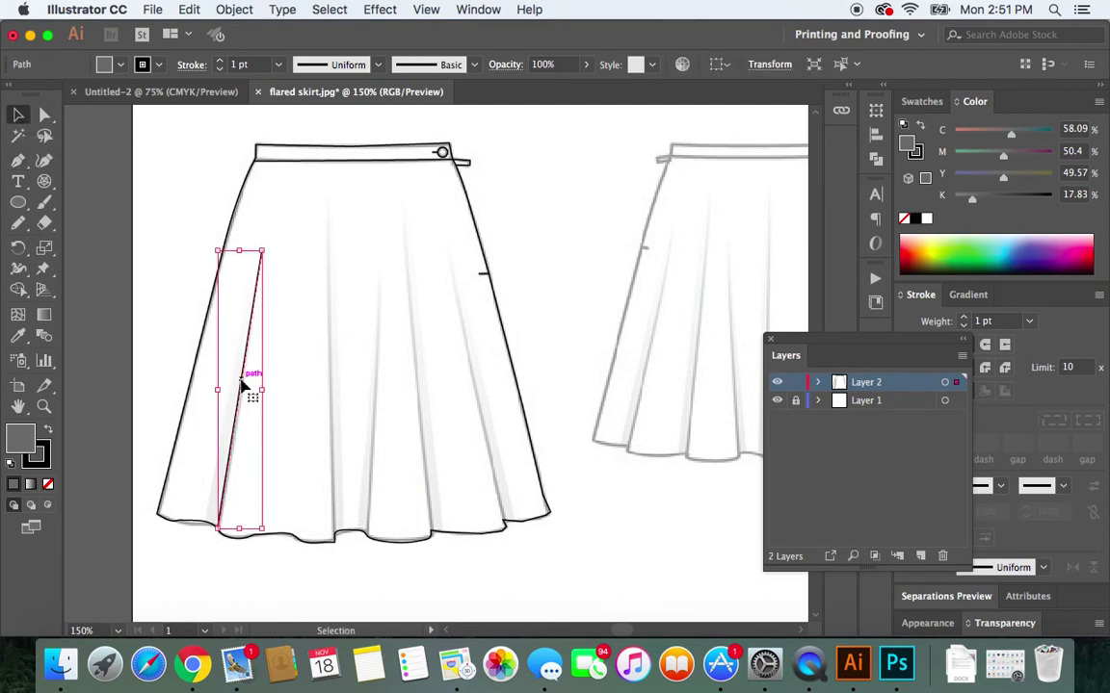
click(379, 67)
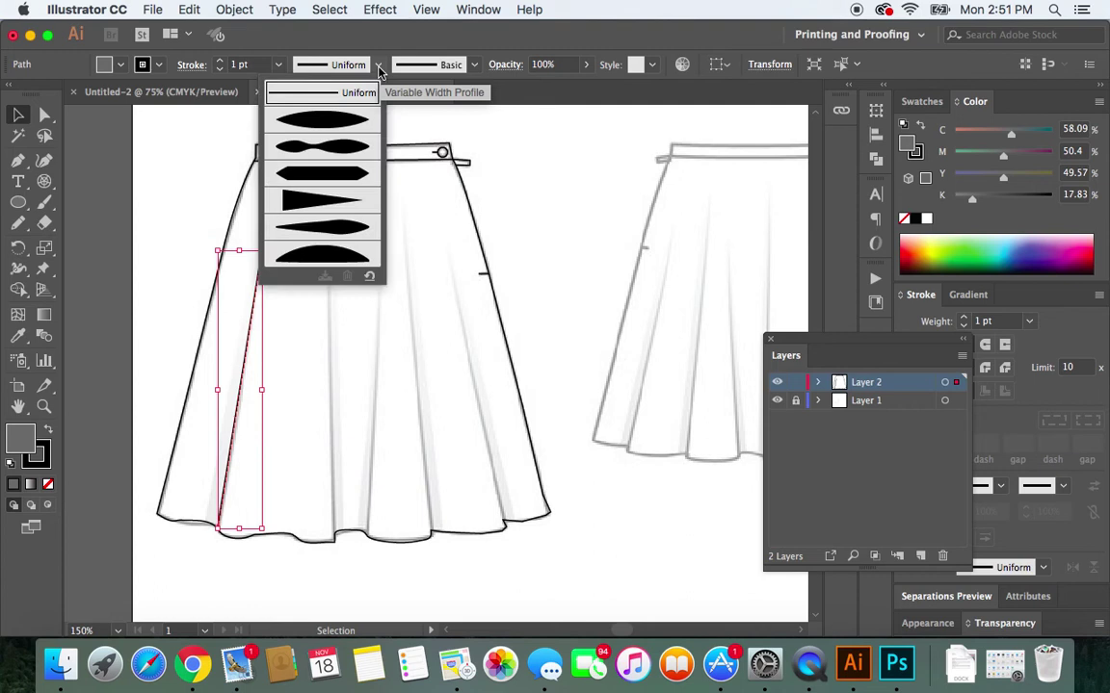
click(325, 211)
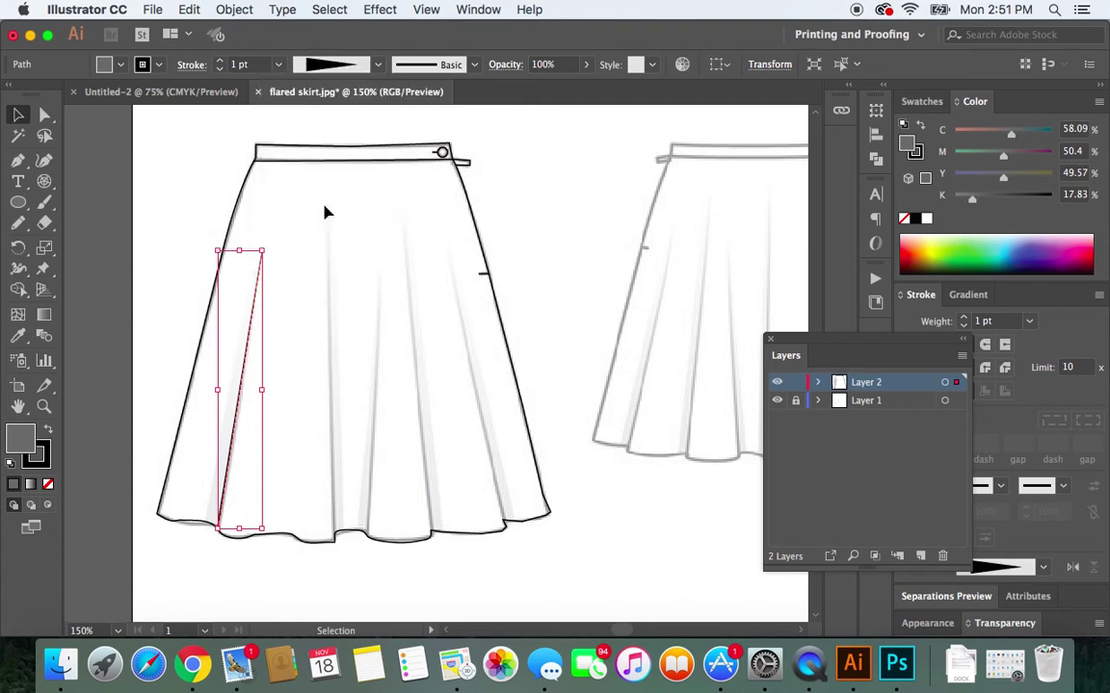
click(106, 160)
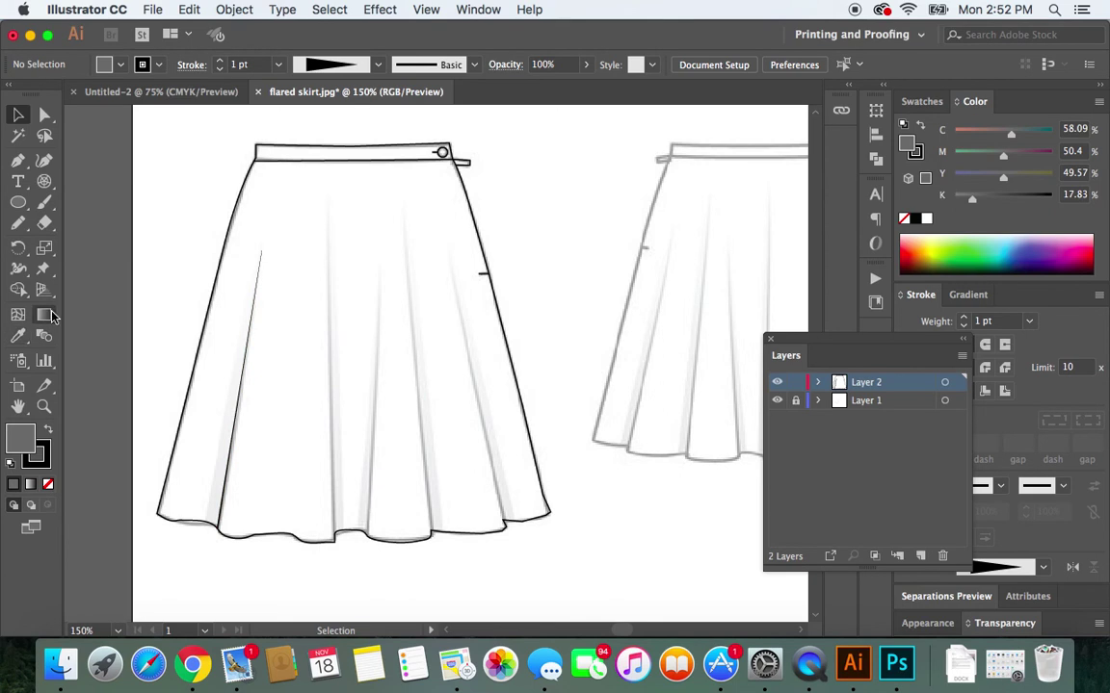
key(super+equal)
key(super+equal)
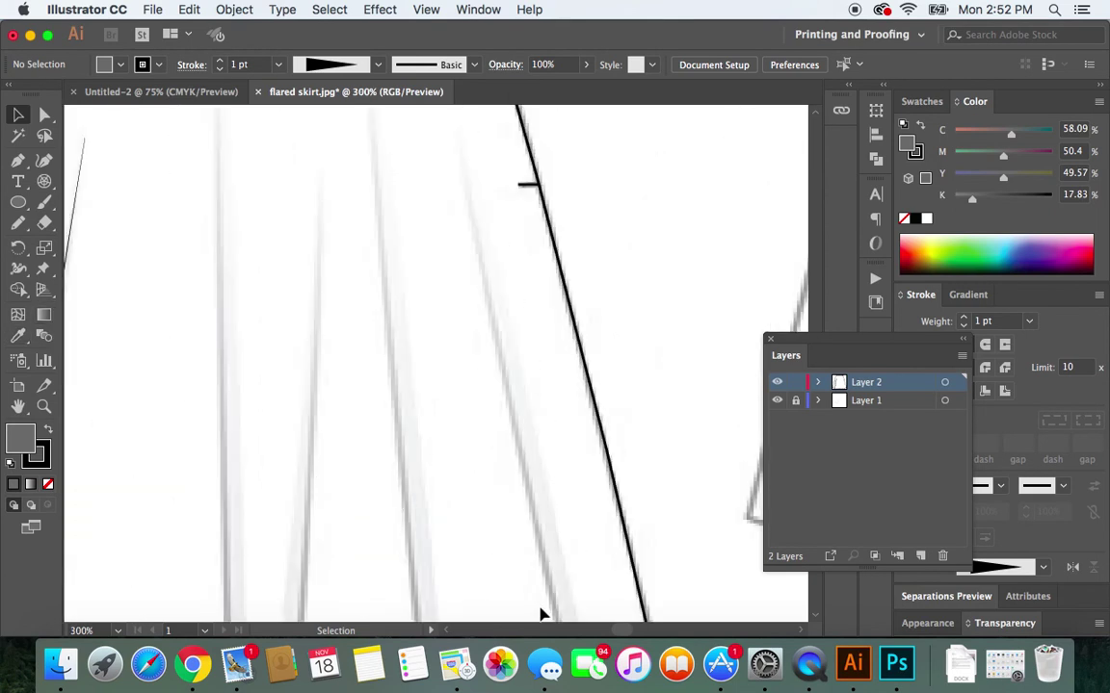
scroll(622, 636, left, 10)
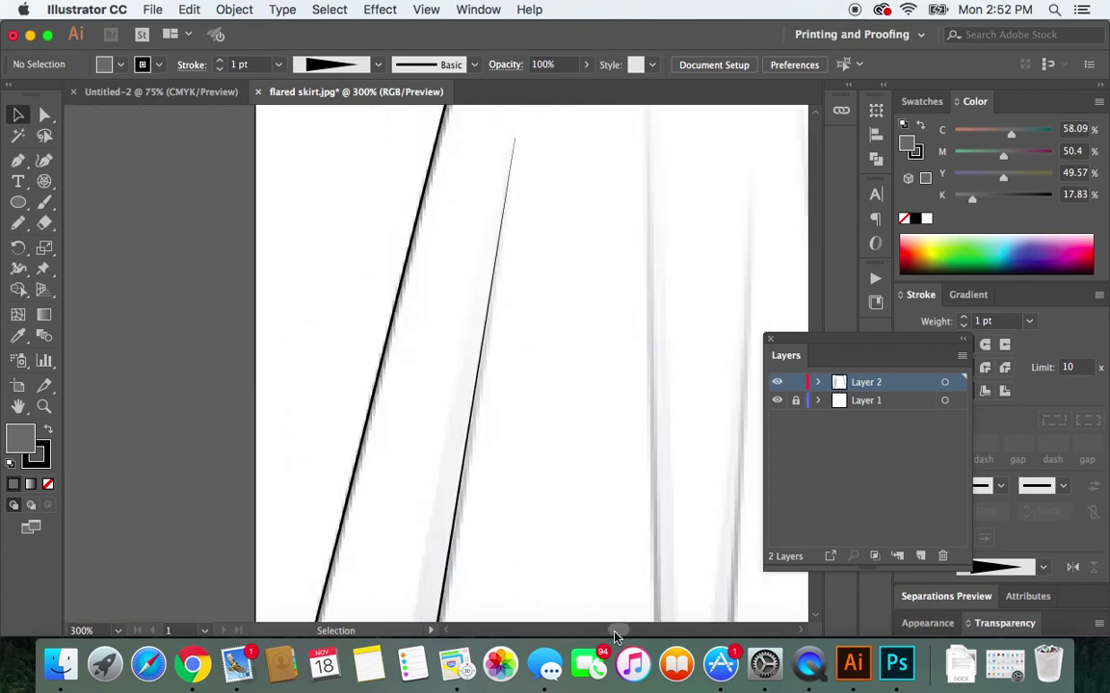
scroll(551, 508, down, 1)
scroll(552, 508, down, 3)
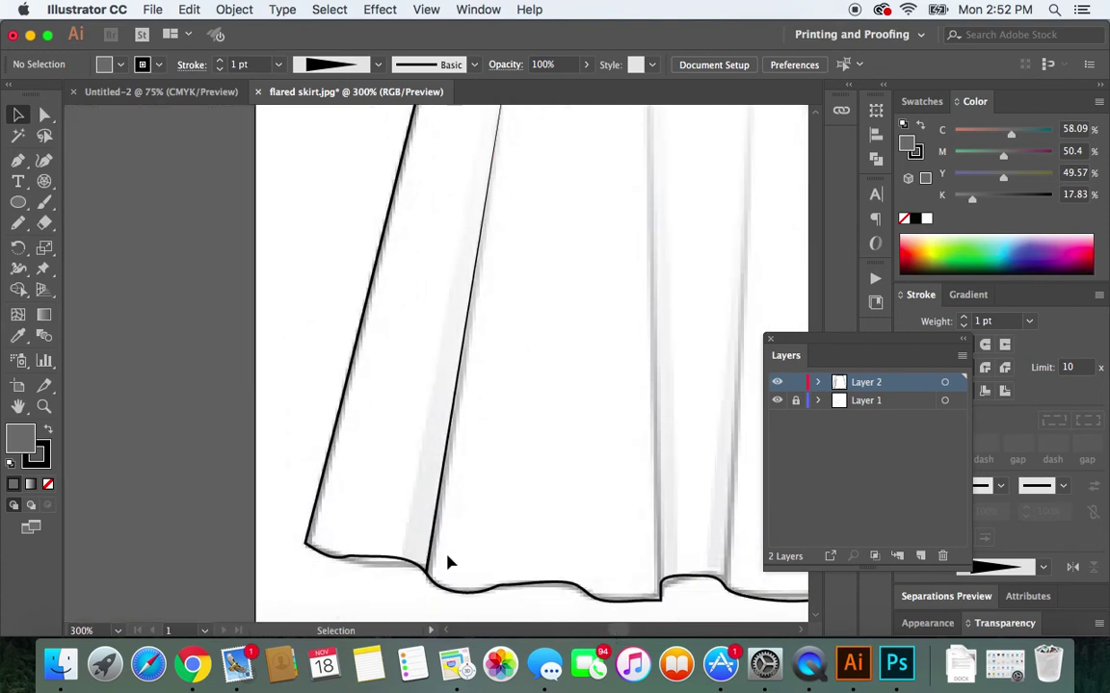
scroll(485, 421, up, 2)
scroll(484, 421, up, 4)
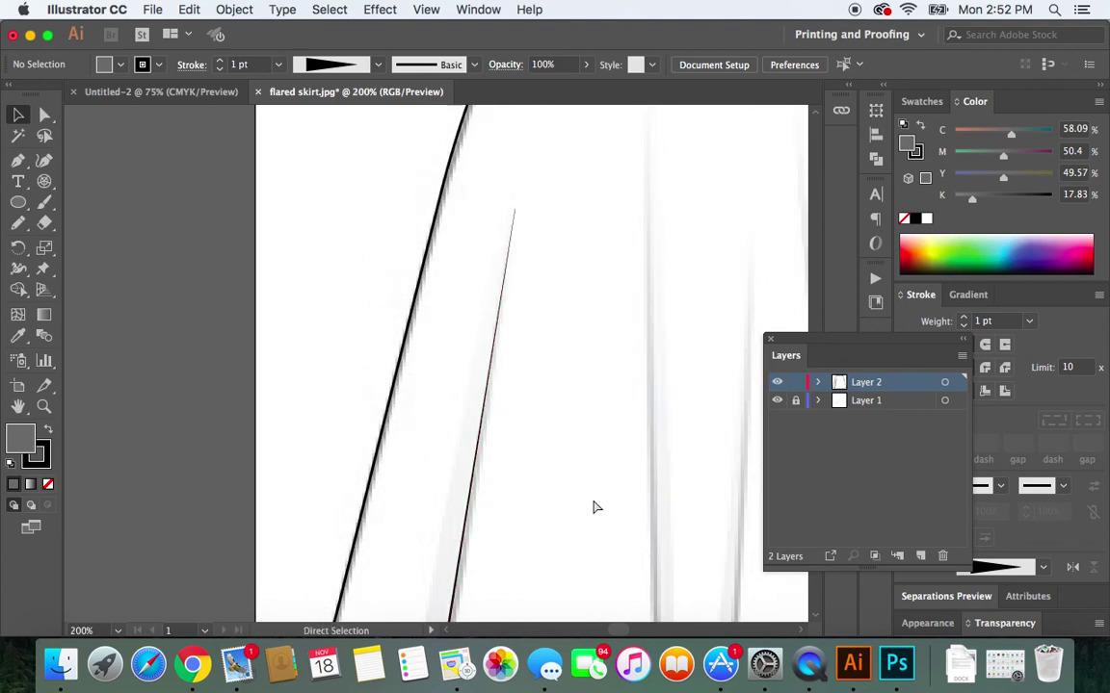
key(super+minus)
key(super+minus)
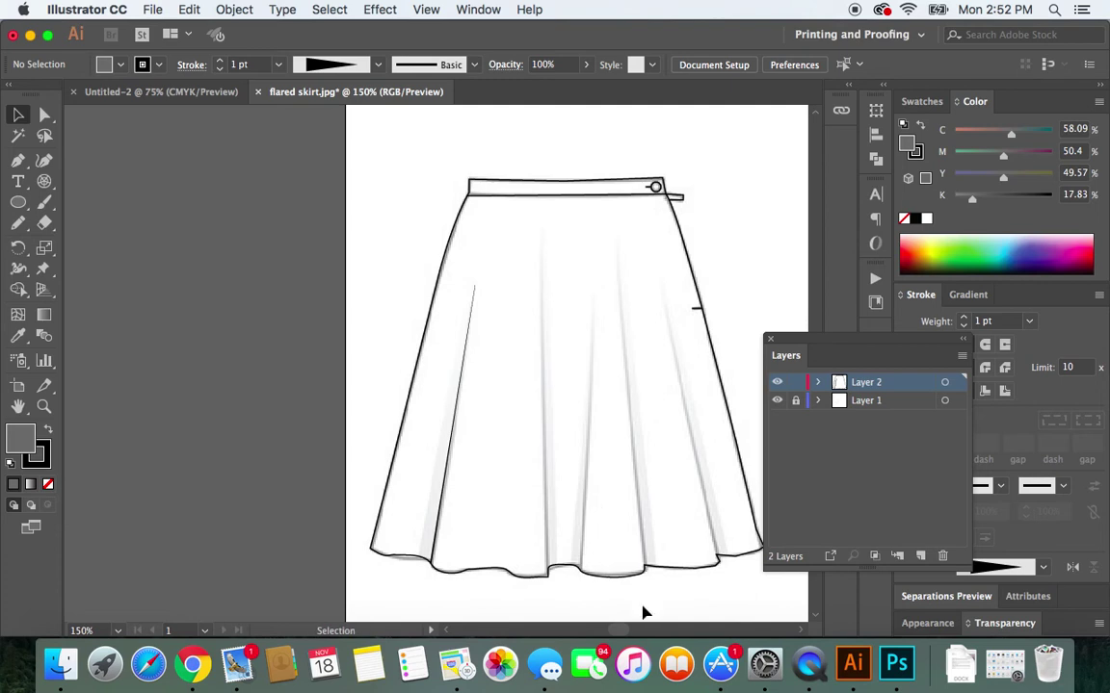
scroll(617, 631, right, 5)
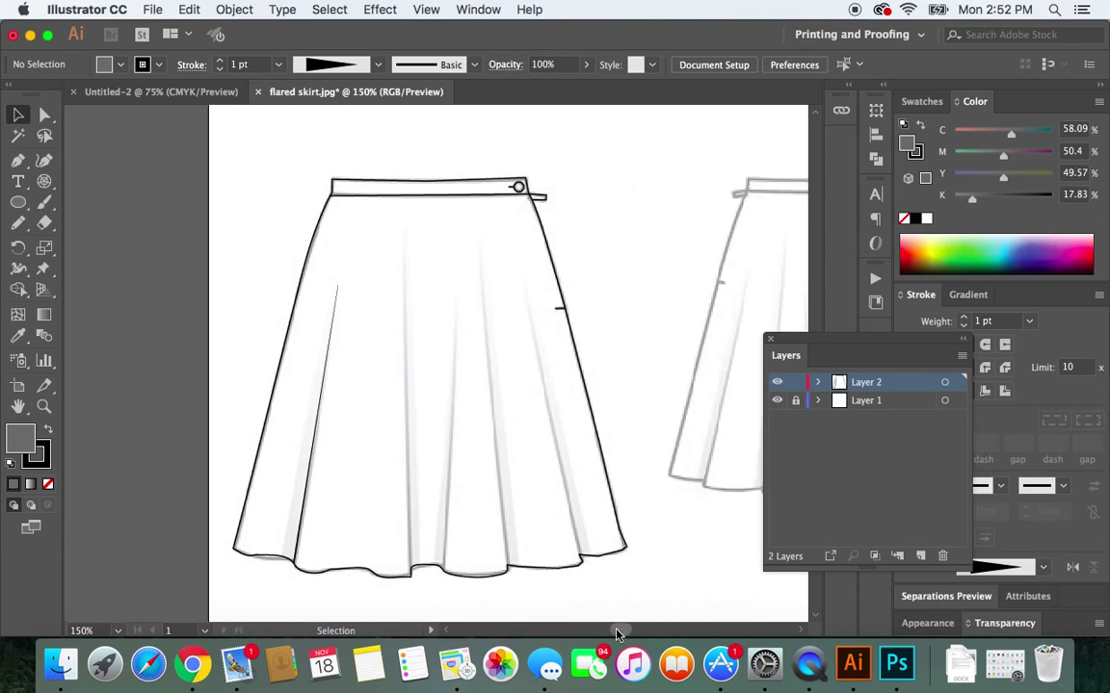
Step: Draw a straight fold line from the centre hem up near the skirt's top
click(17, 166)
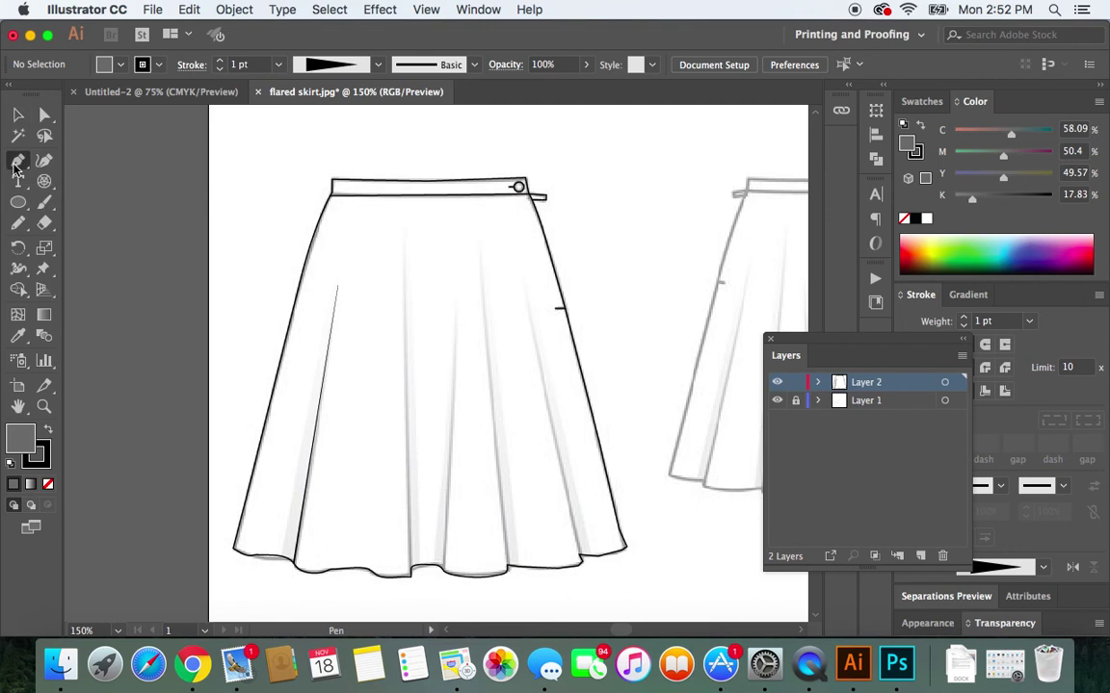
click(415, 578)
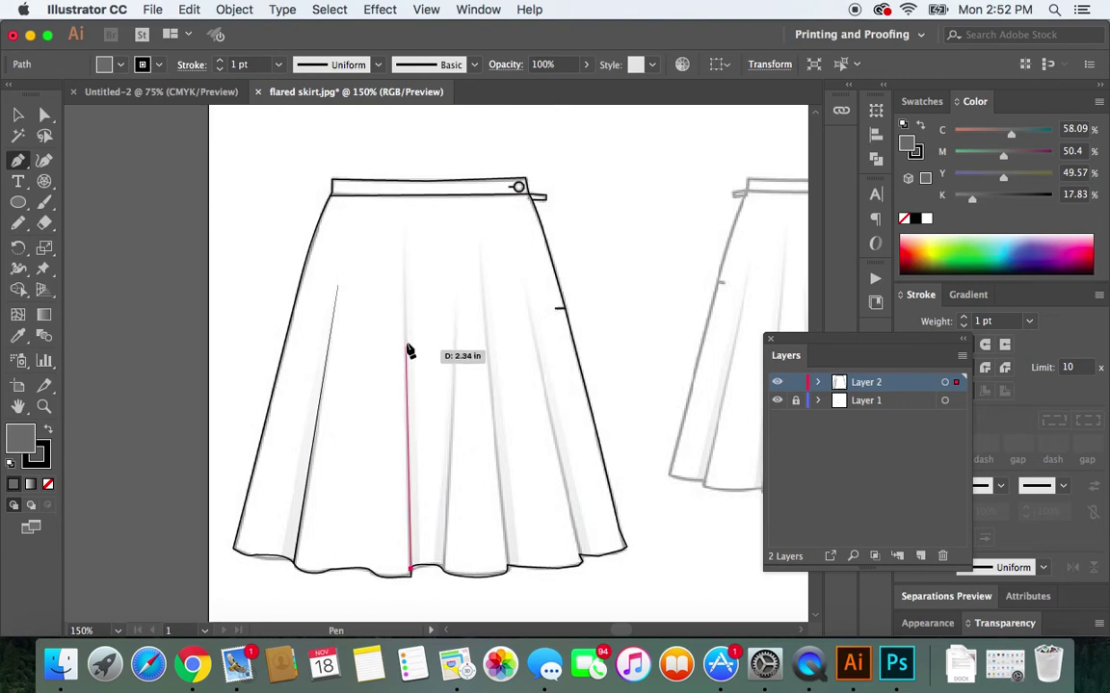
click(405, 238)
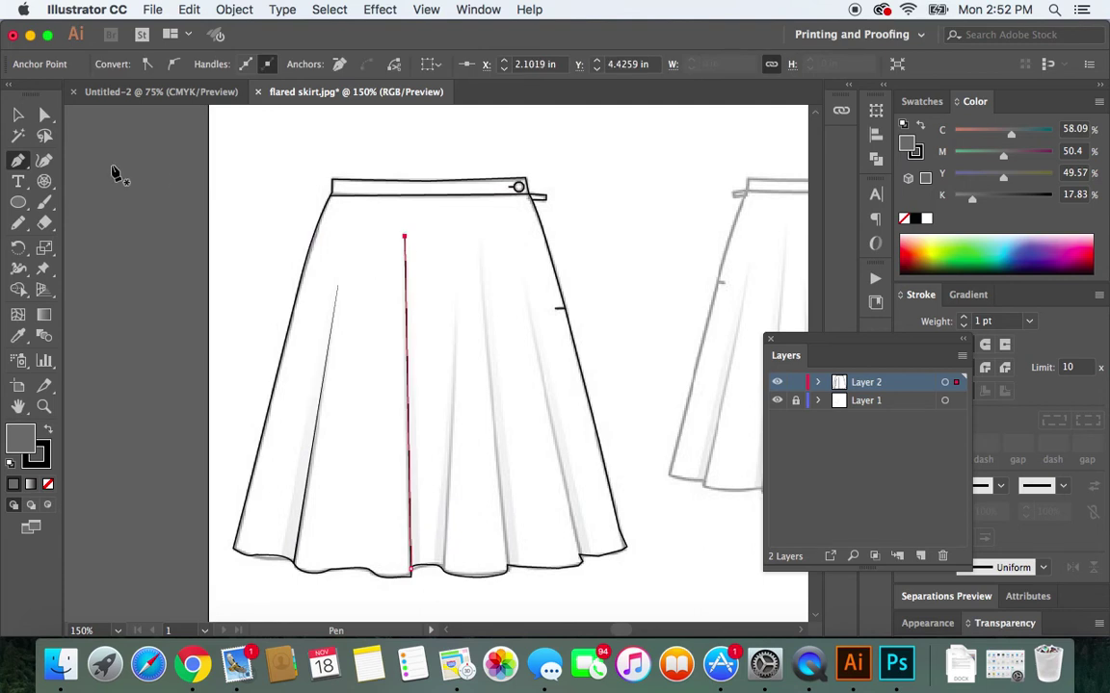
Step: Give the centre fold line Width Profile 4, then deselect it
click(20, 116)
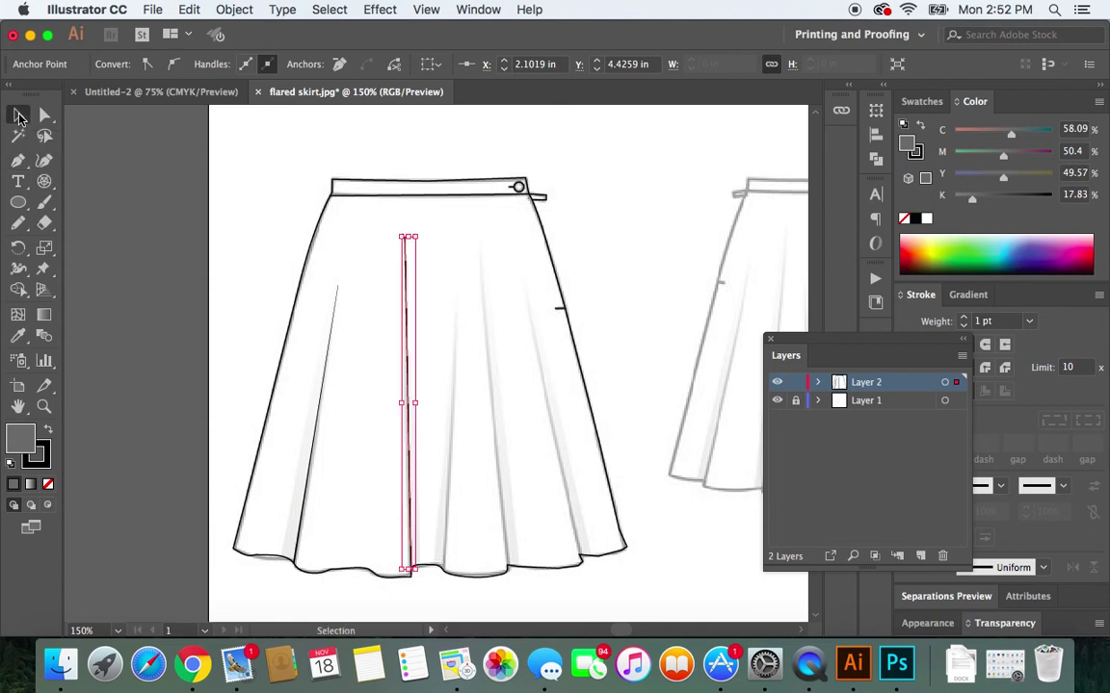
click(412, 390)
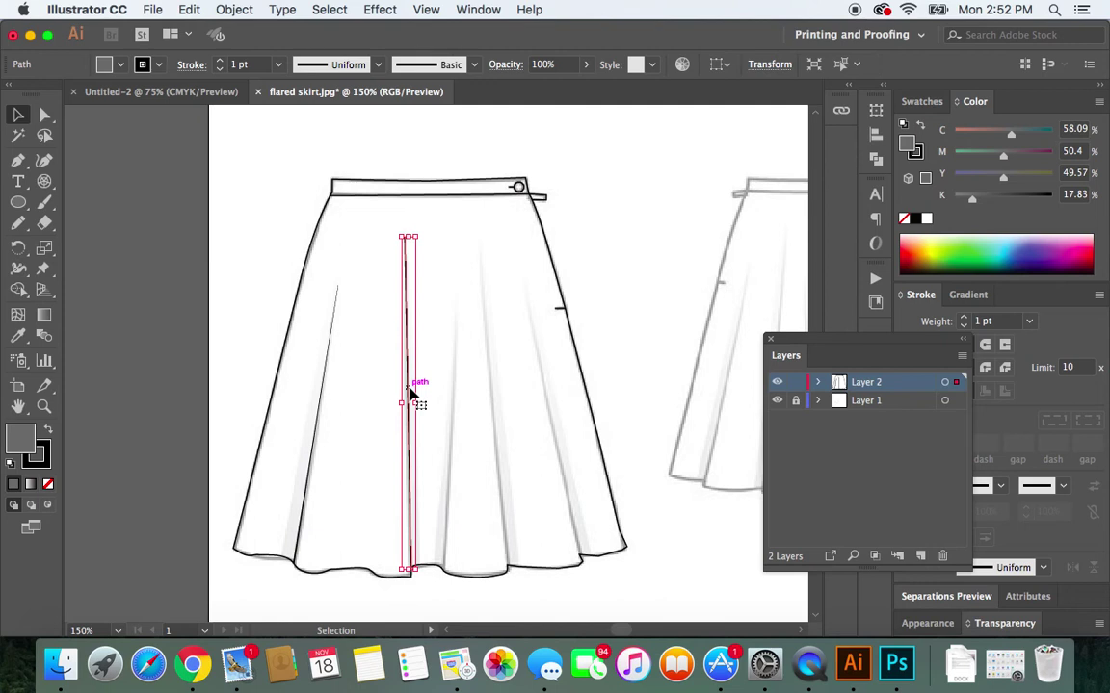
click(343, 65)
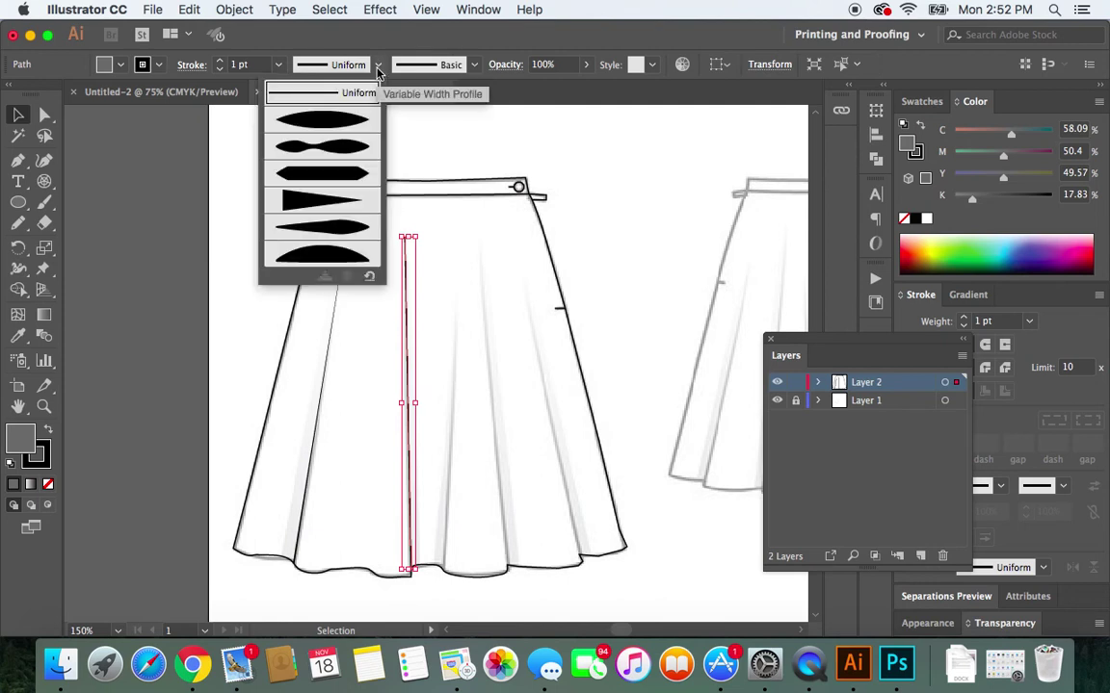
click(337, 204)
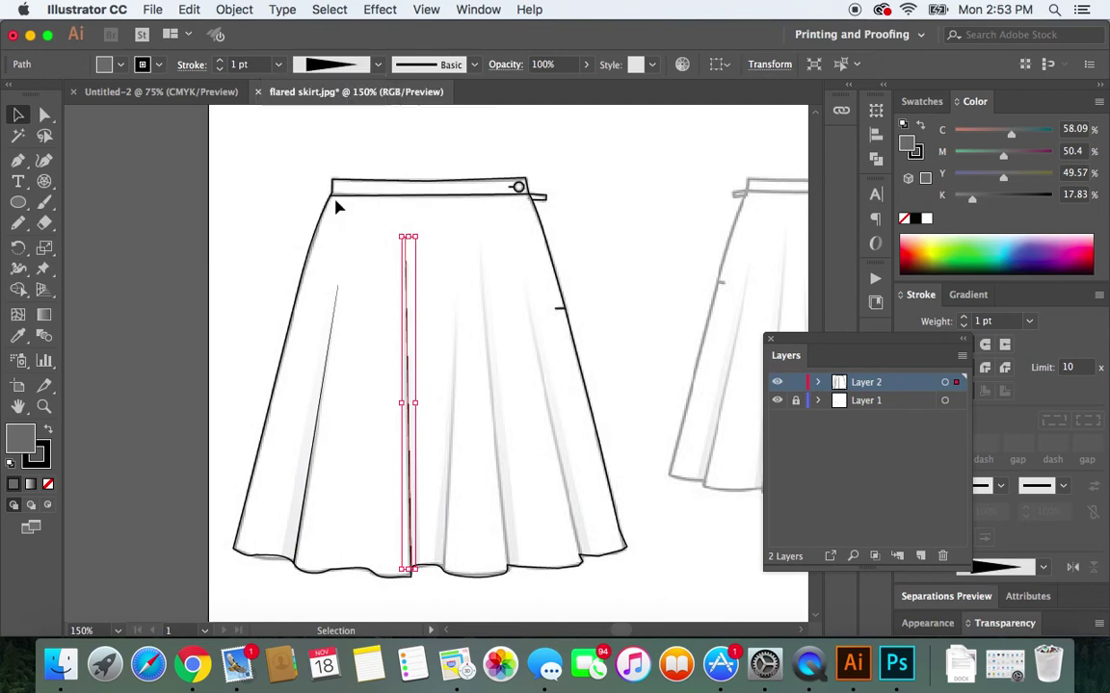
click(154, 229)
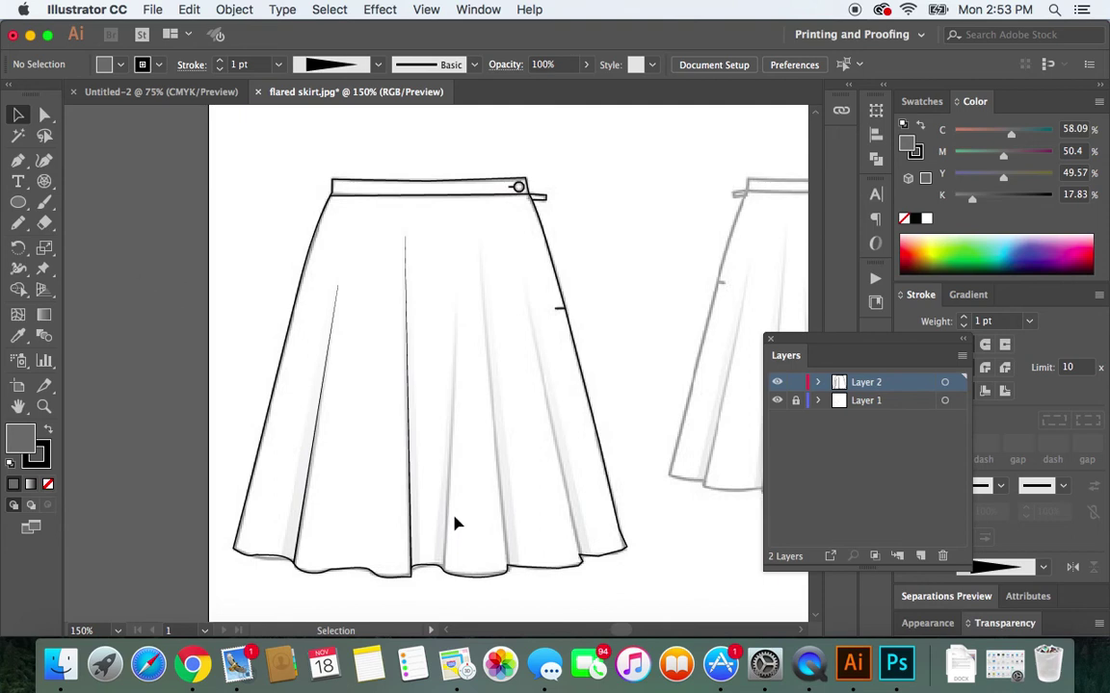
Step: Draw a fold line from the hem right of centre, ending partway up
click(17, 160)
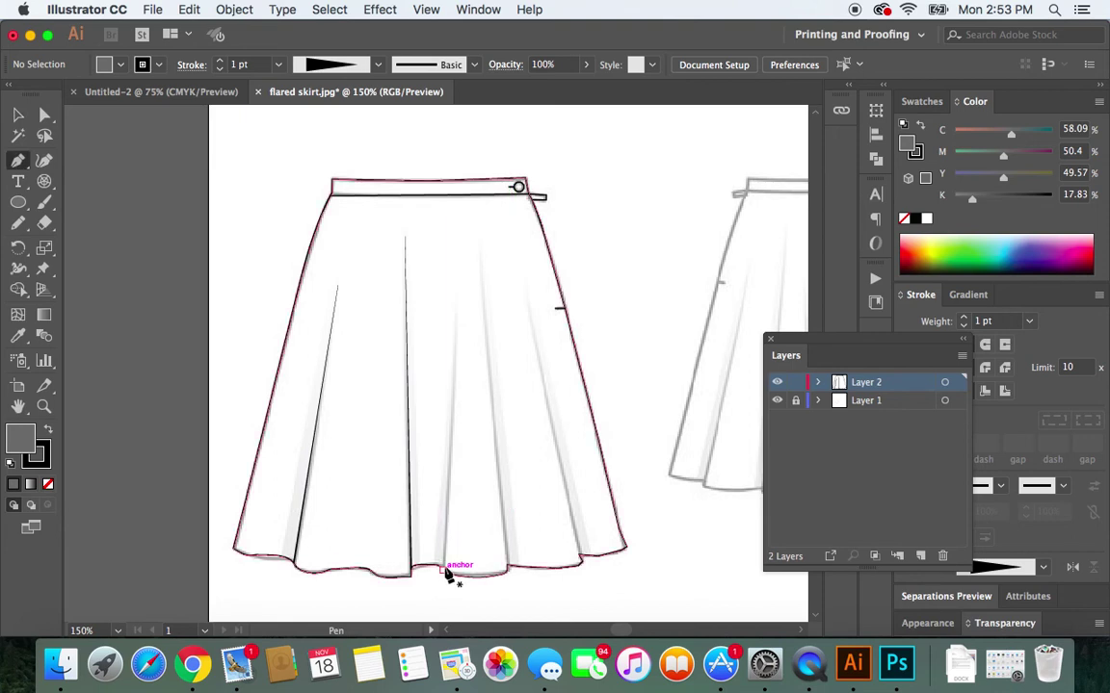
click(443, 573)
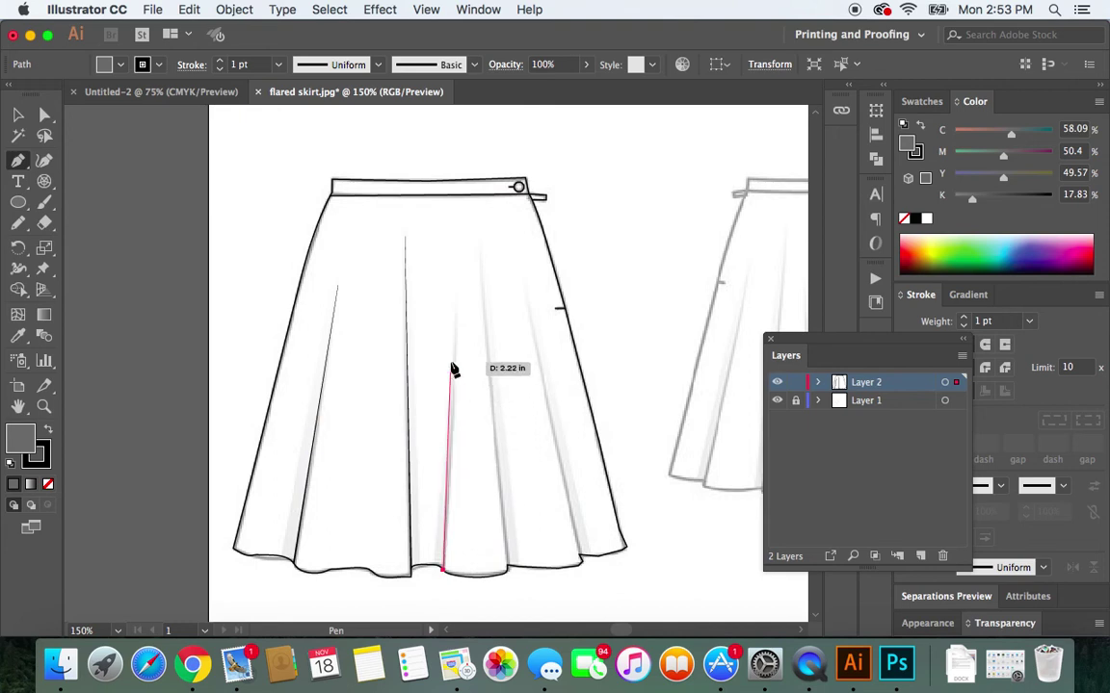
click(456, 307)
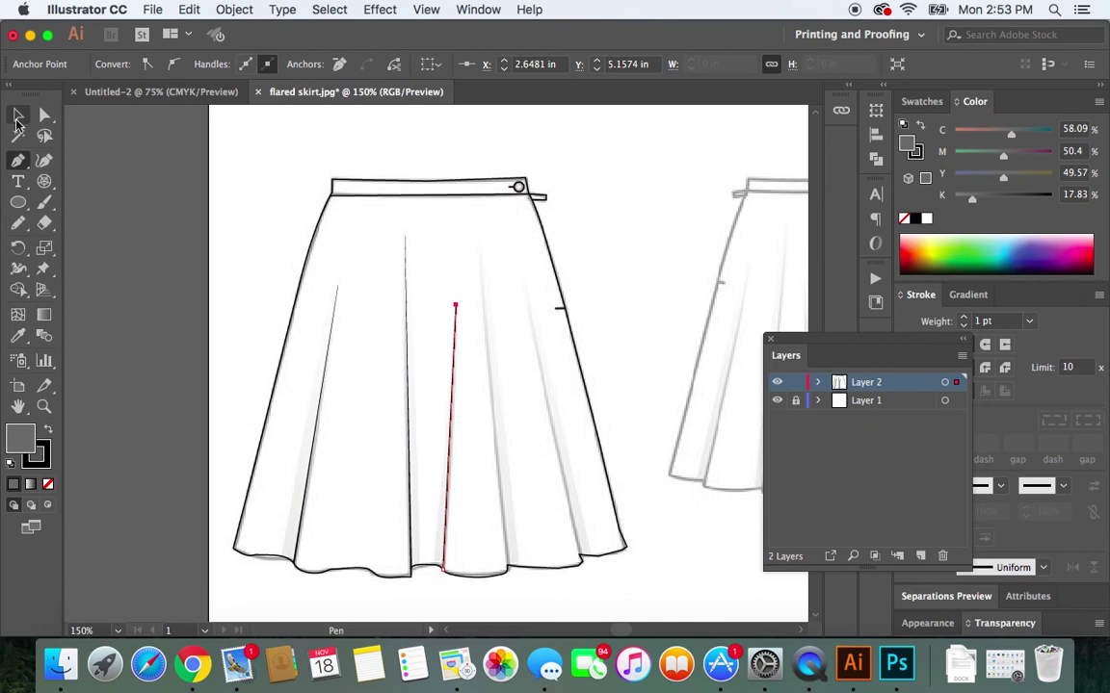
Step: Apply Width Profile 4 to this right-of-centre fold line, then deselect
click(18, 117)
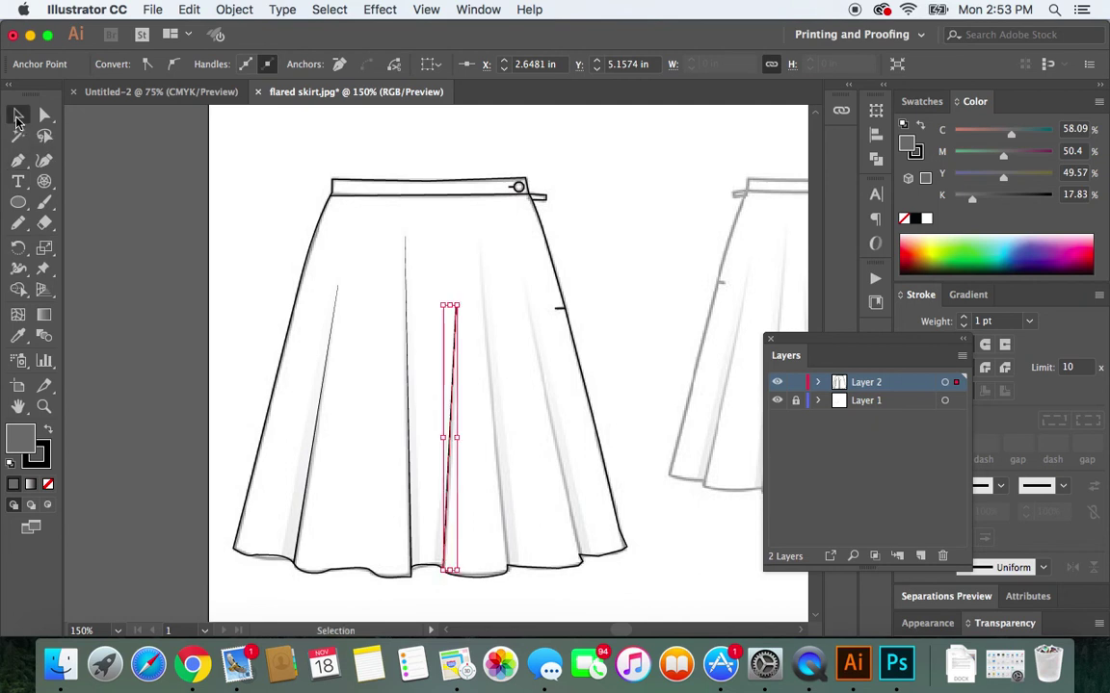
click(453, 425)
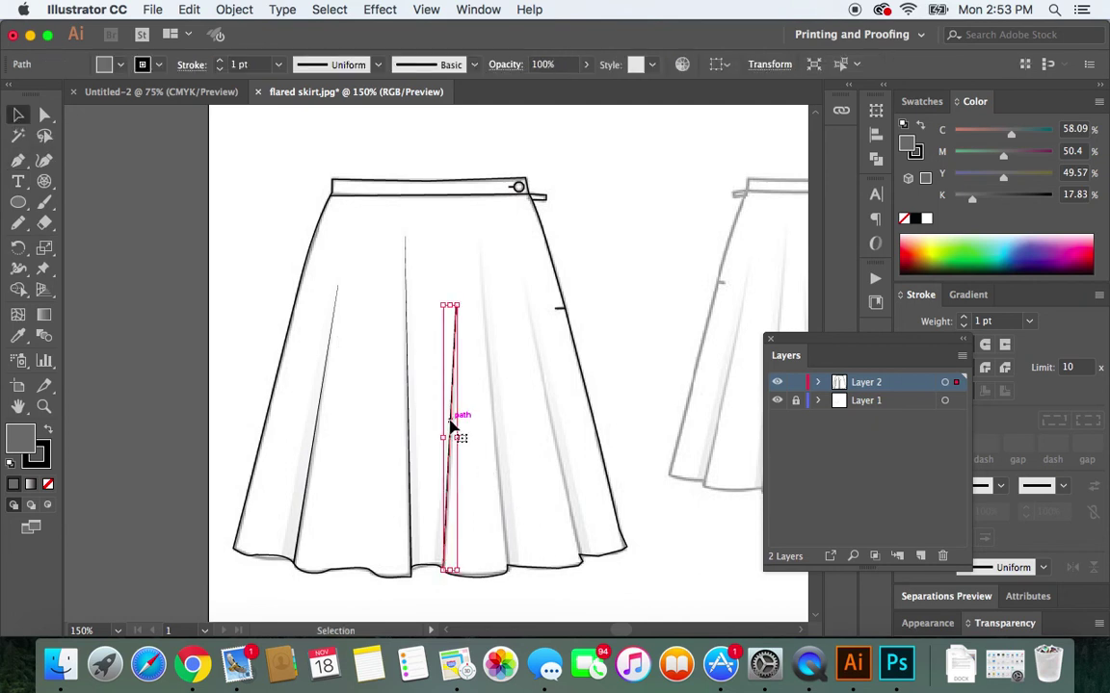
click(379, 68)
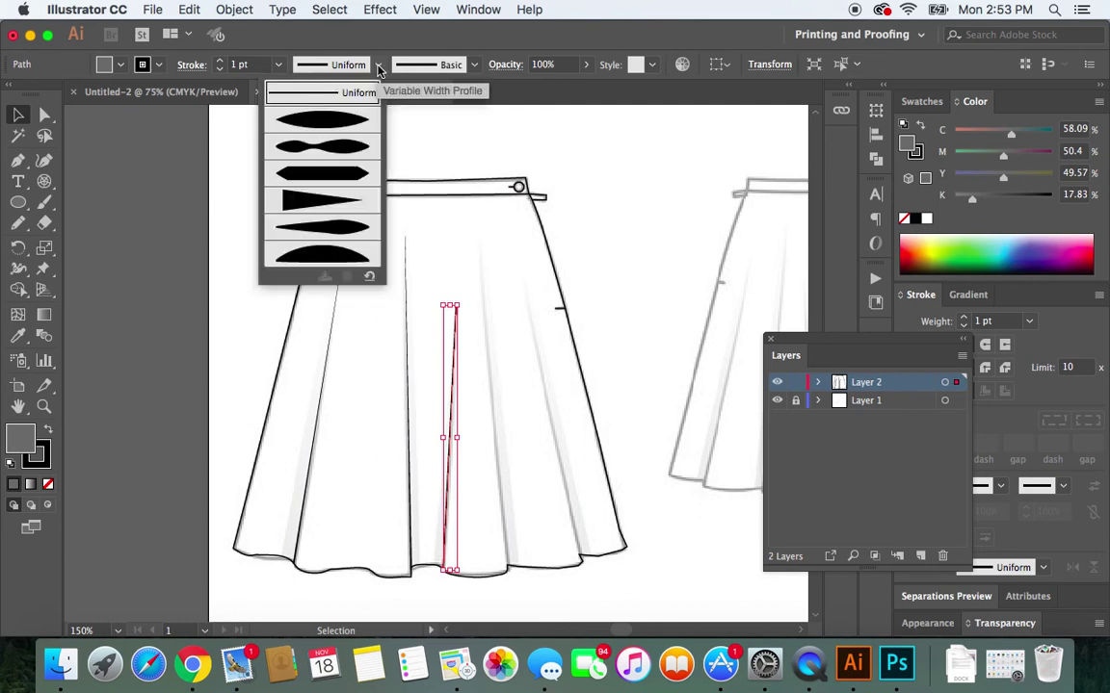
click(346, 209)
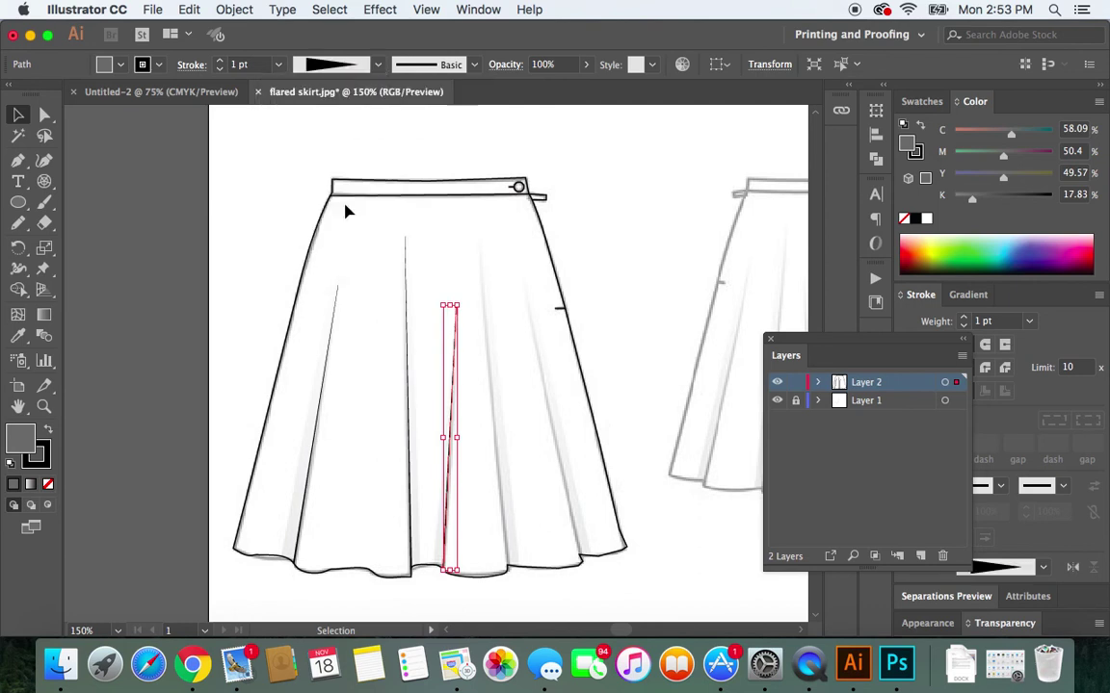
click(106, 247)
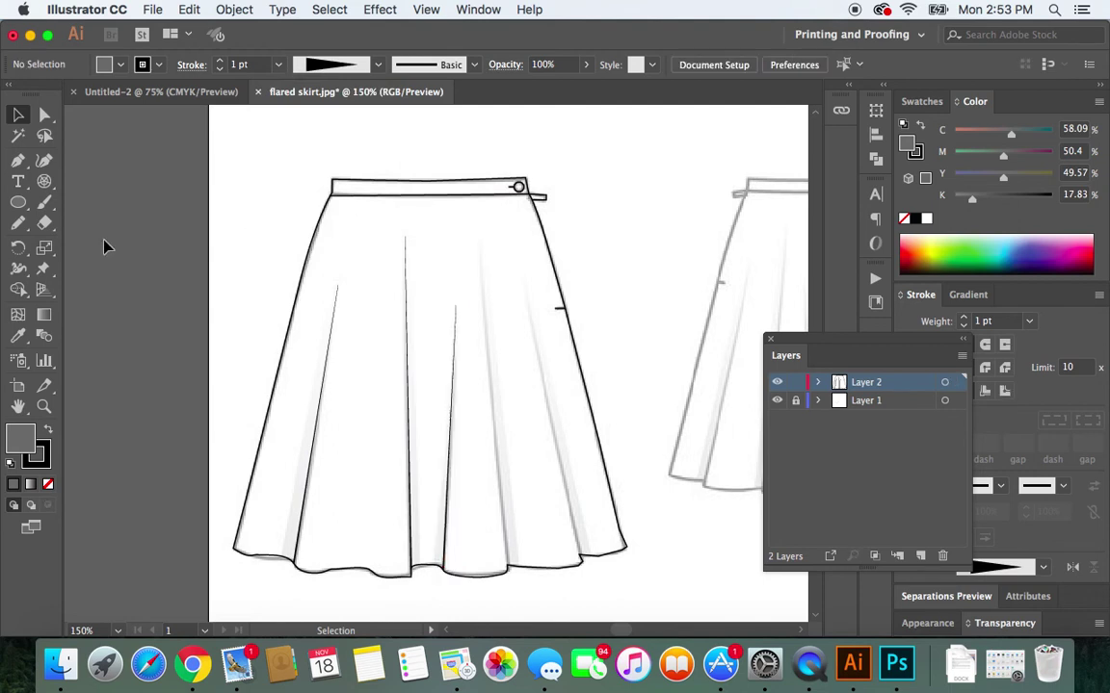
Step: Draw a fold line slanting from the right-side hem up toward the waistband
click(17, 160)
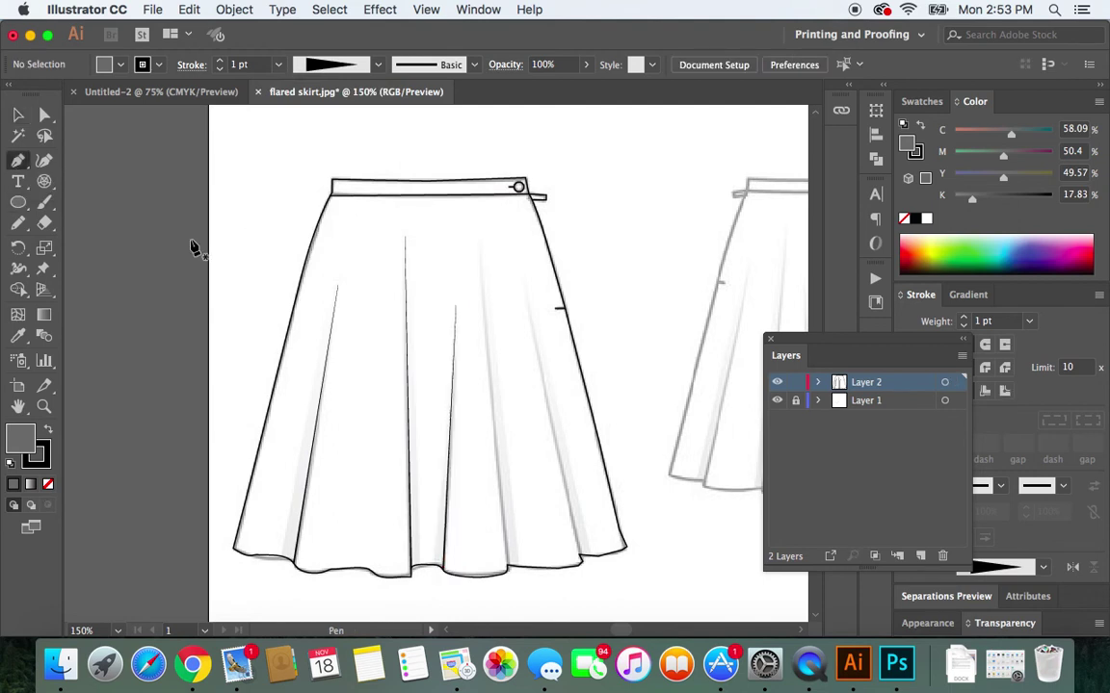
click(507, 567)
click(507, 567)
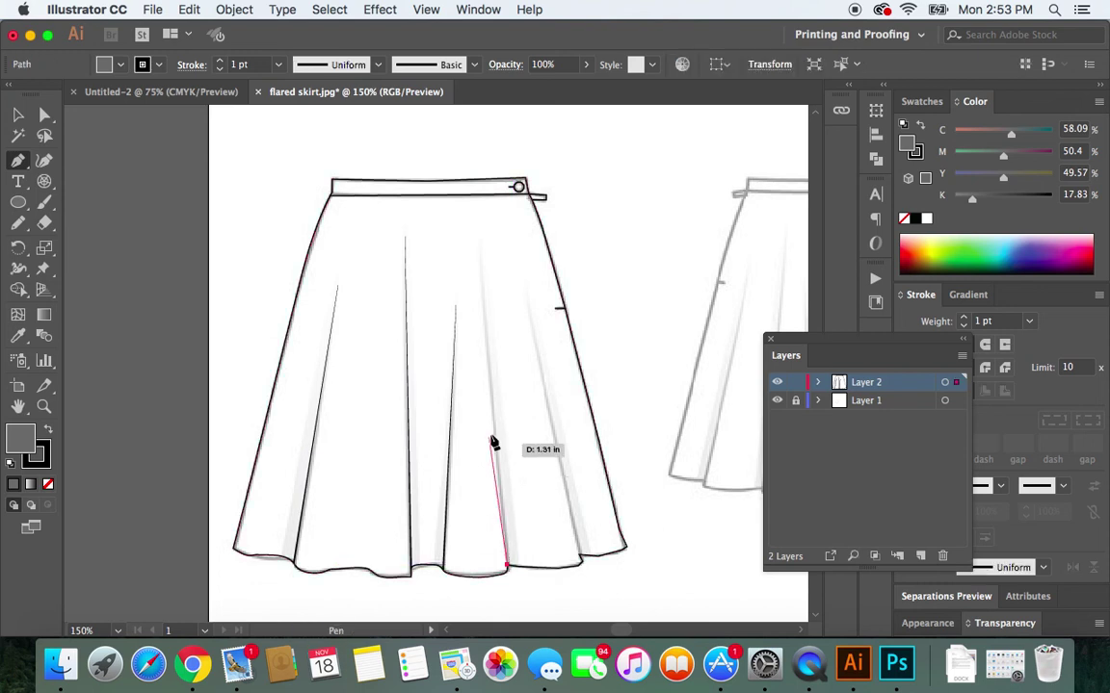
drag(496, 397, 480, 246)
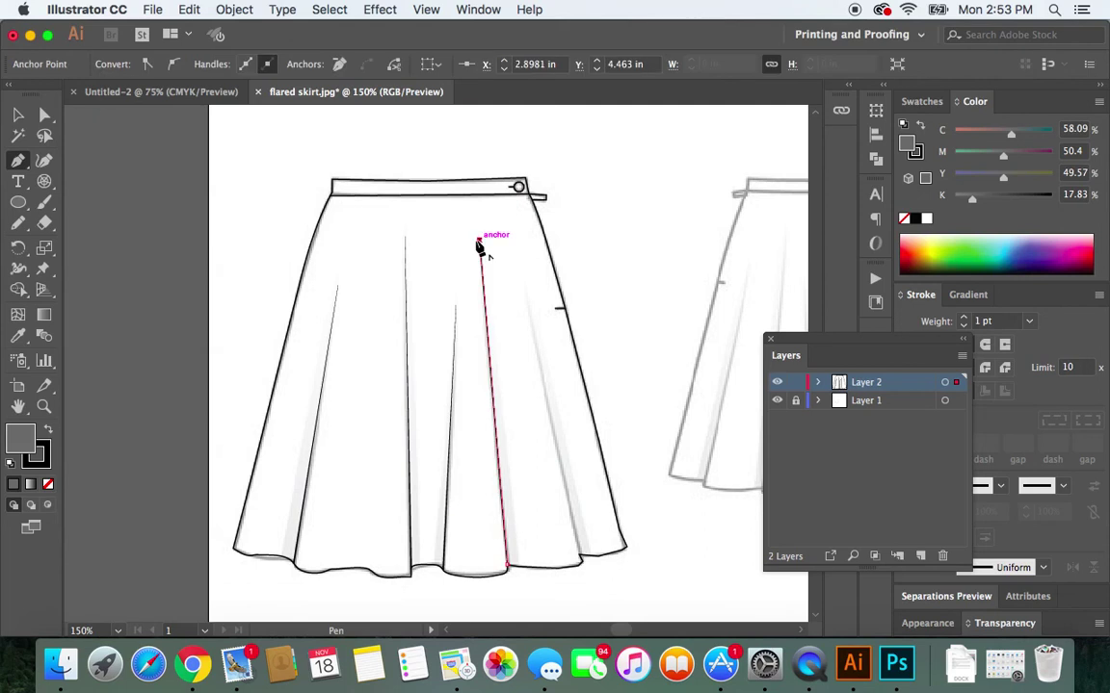
Step: Taper the slanting fold line with Width Profile 4 and deselect it
click(17, 114)
click(484, 288)
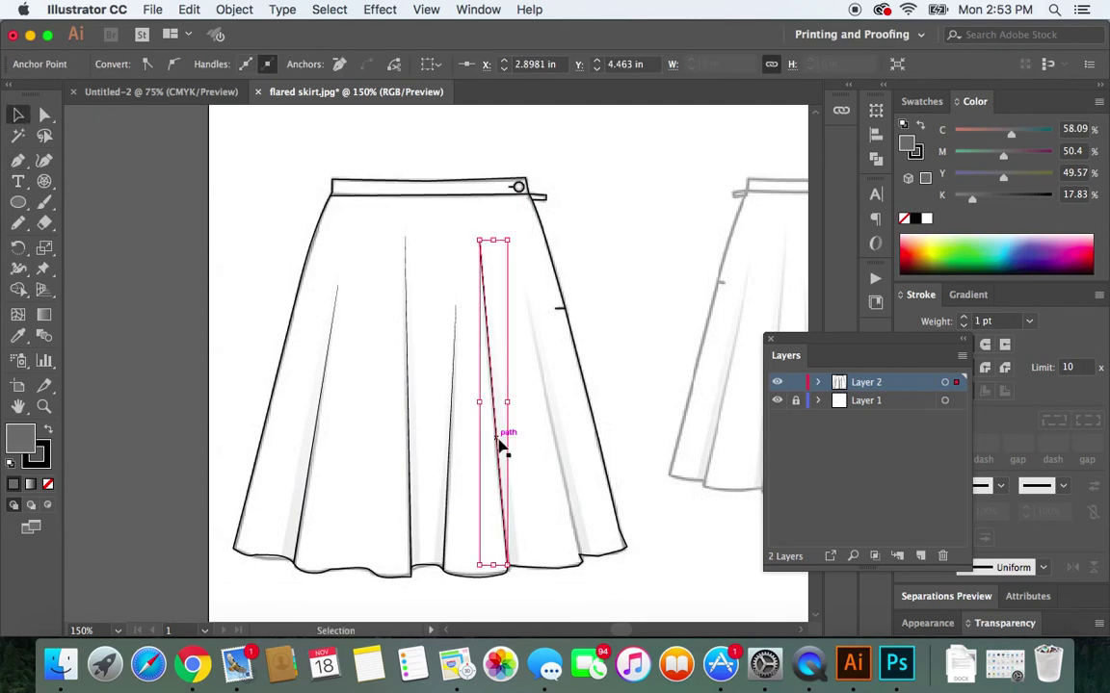
click(502, 451)
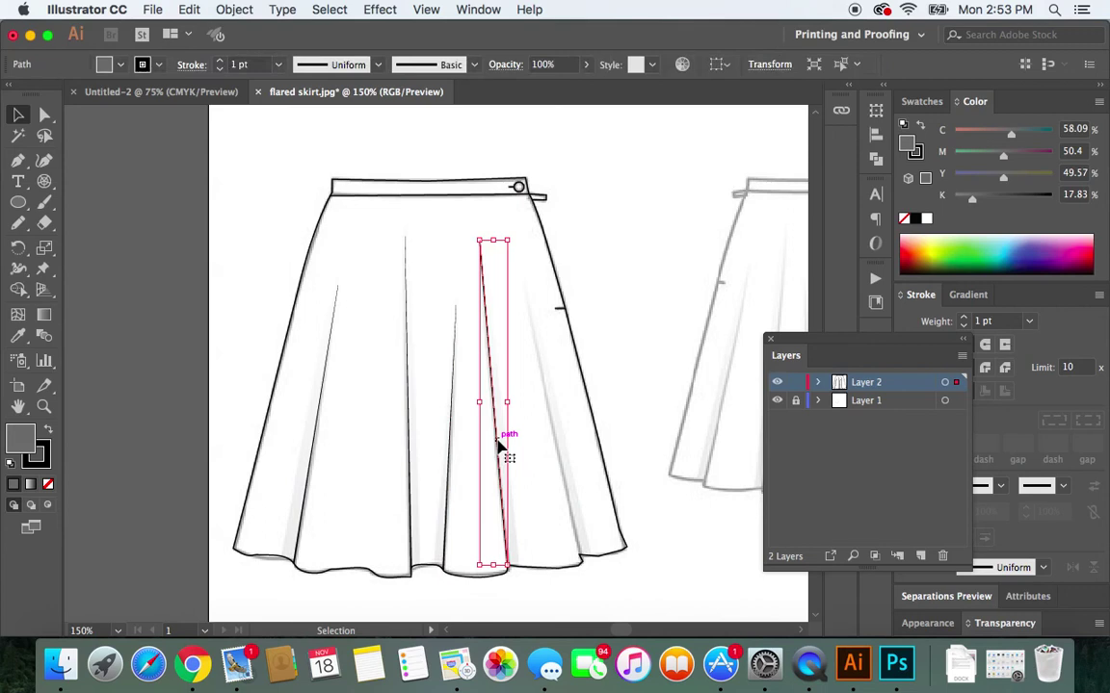
click(369, 67)
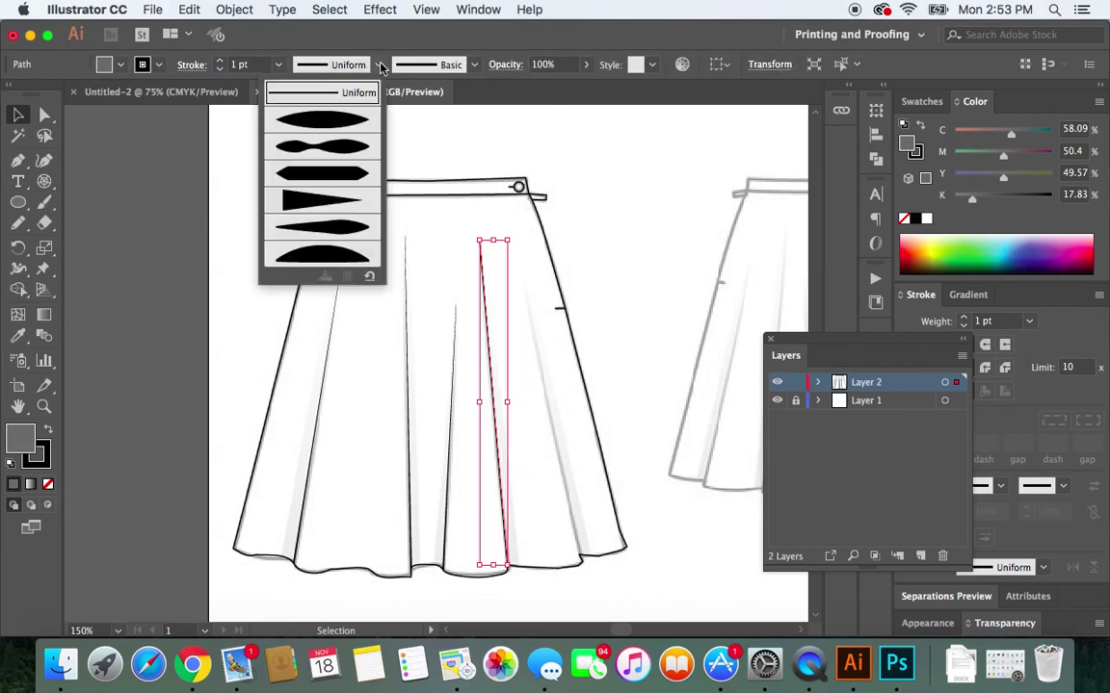
click(350, 201)
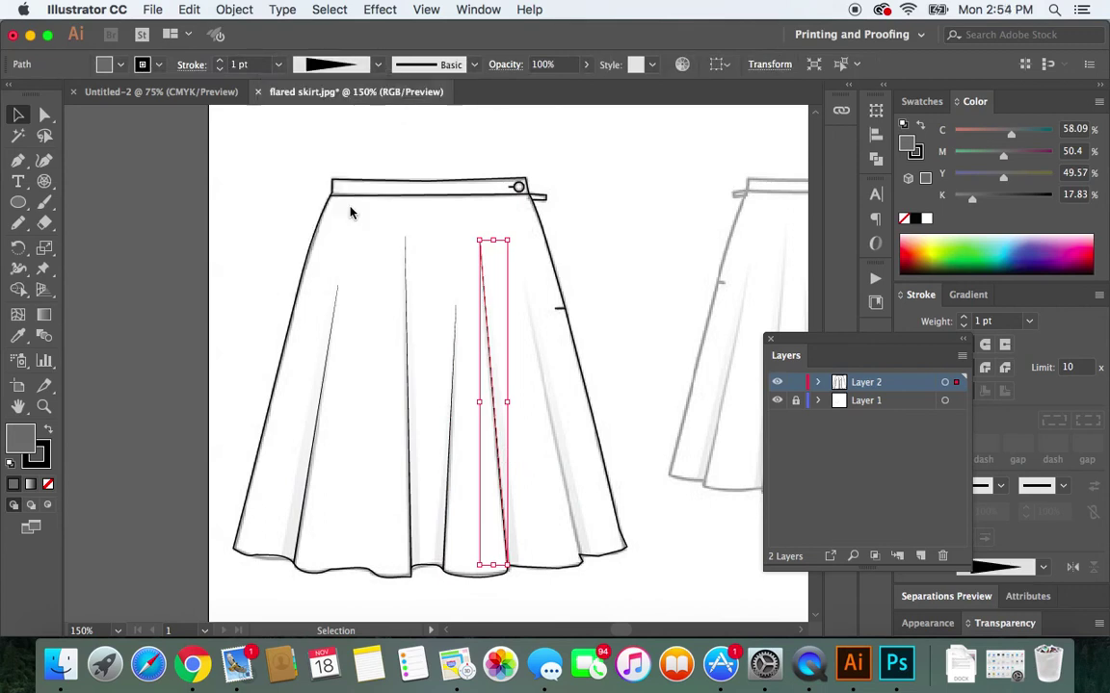
click(93, 210)
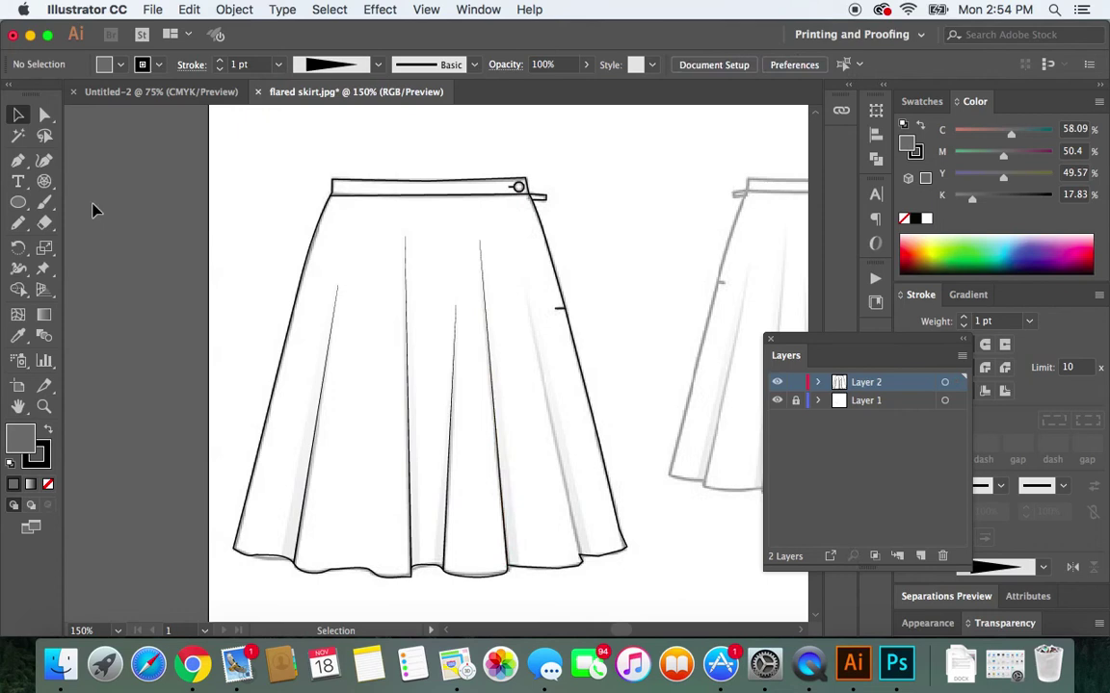
Step: Draw a fold line from the right-panel hem point up to a second anchor
click(18, 161)
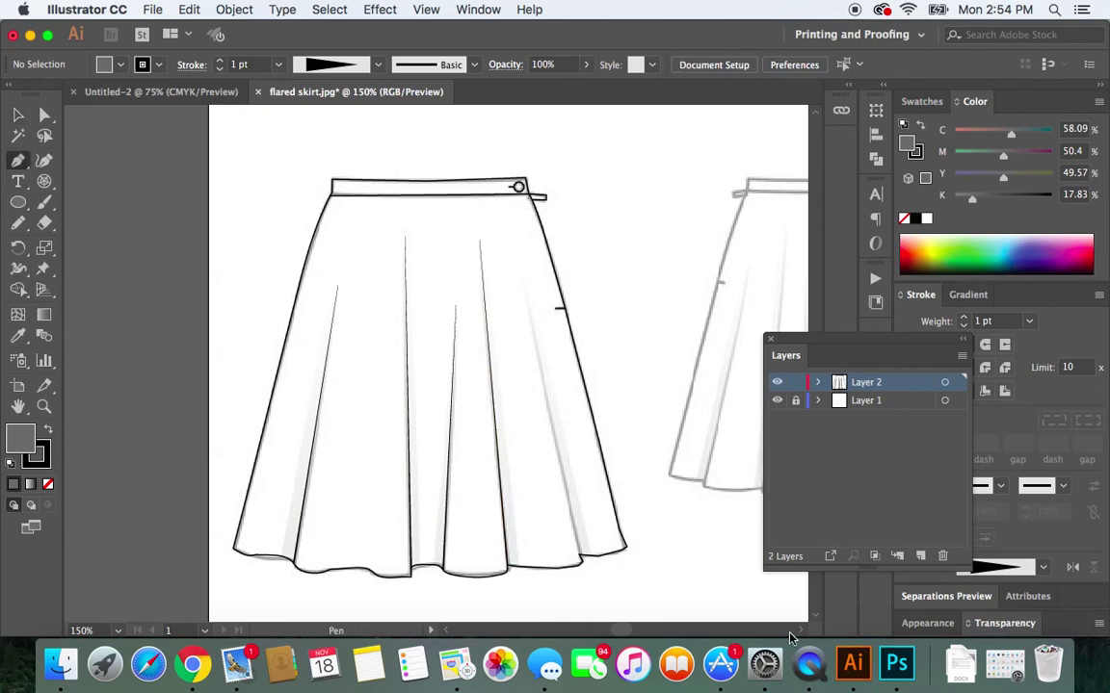
click(580, 559)
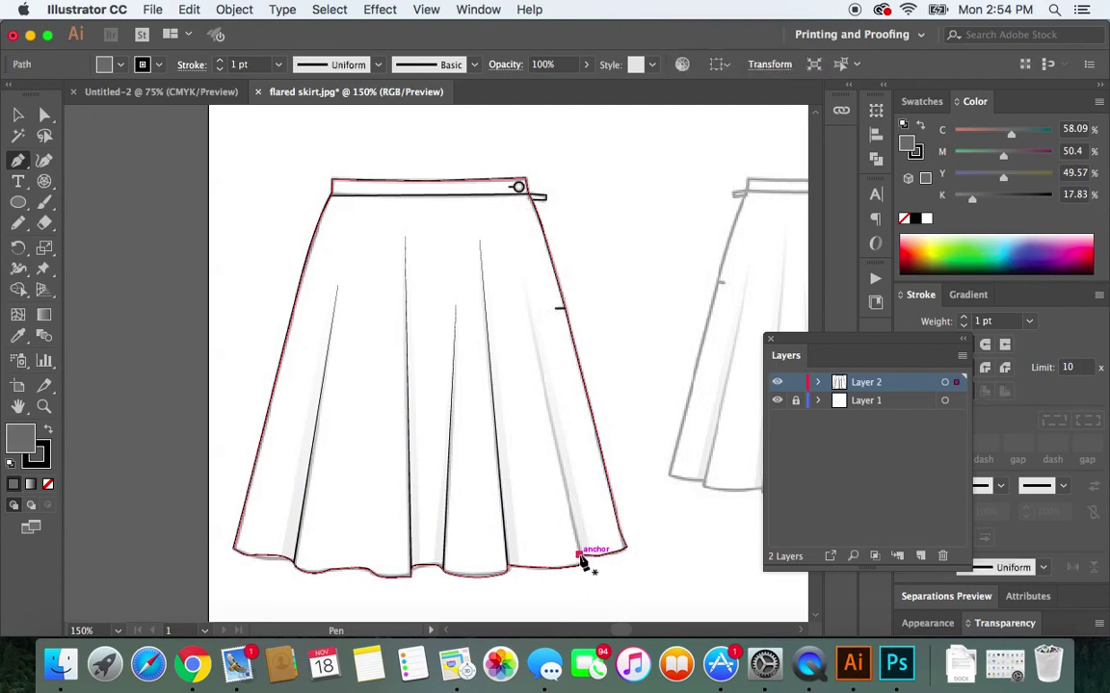
click(524, 293)
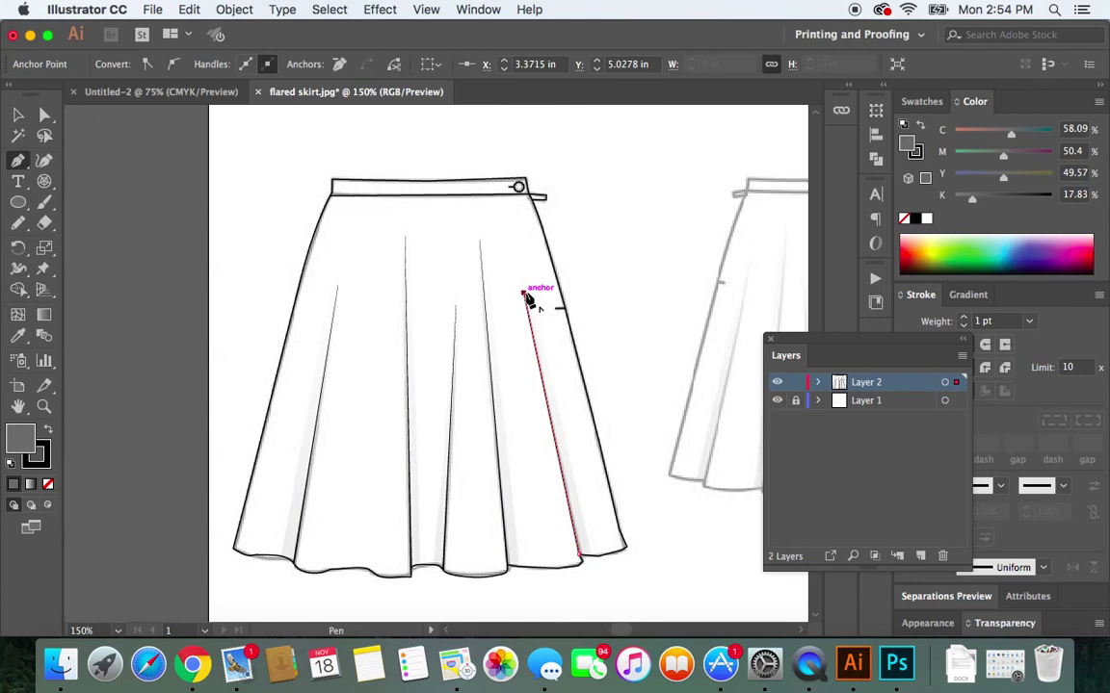
Step: Apply Width Profile 4 to the right-panel fold line, then deselect
click(17, 115)
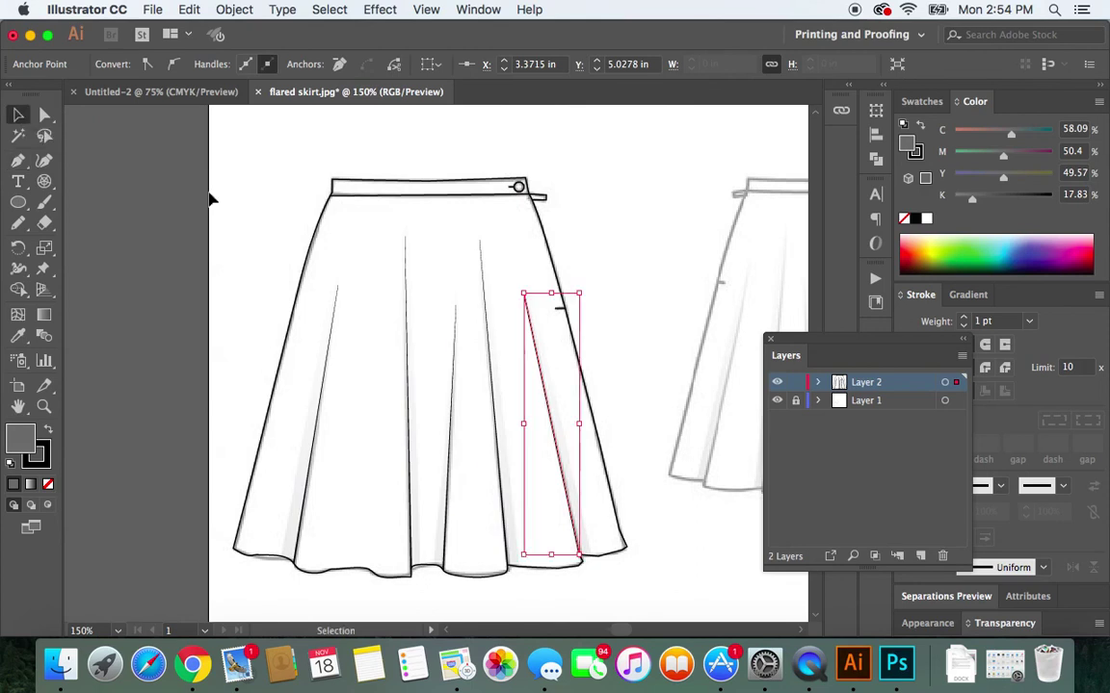
click(563, 474)
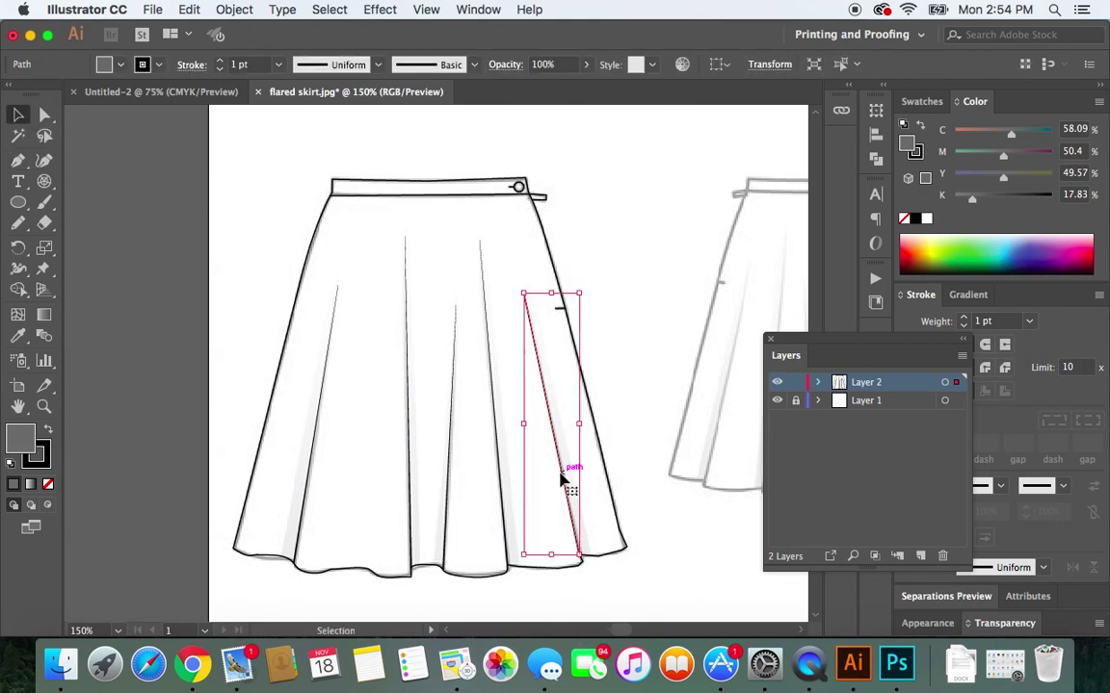
click(377, 64)
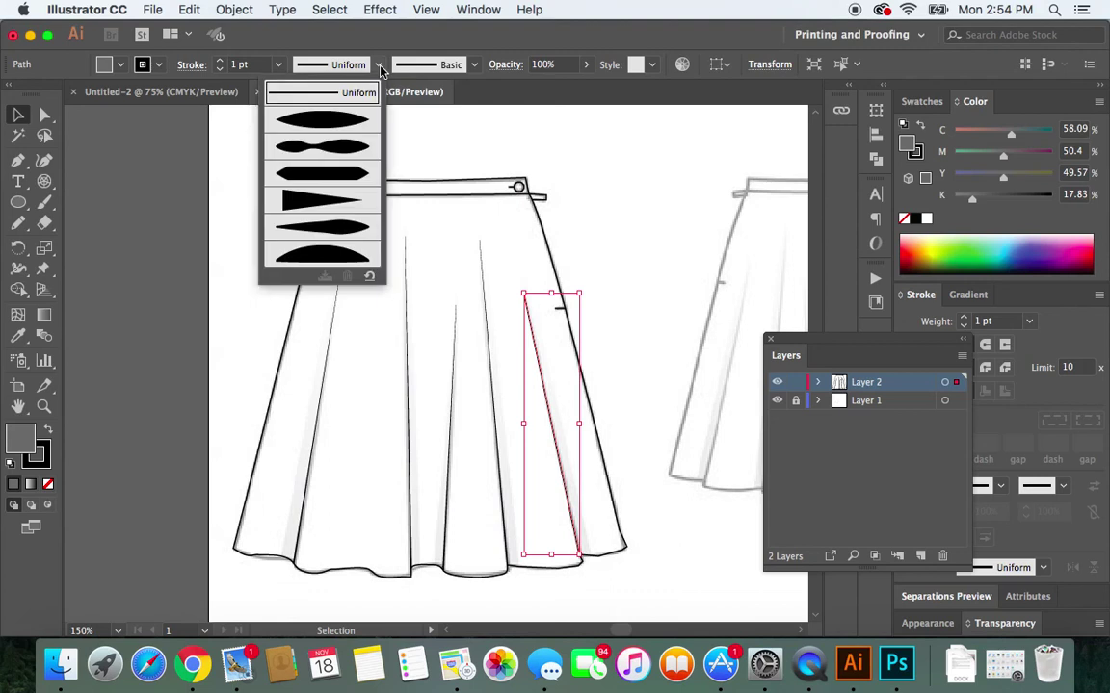
click(323, 201)
click(135, 254)
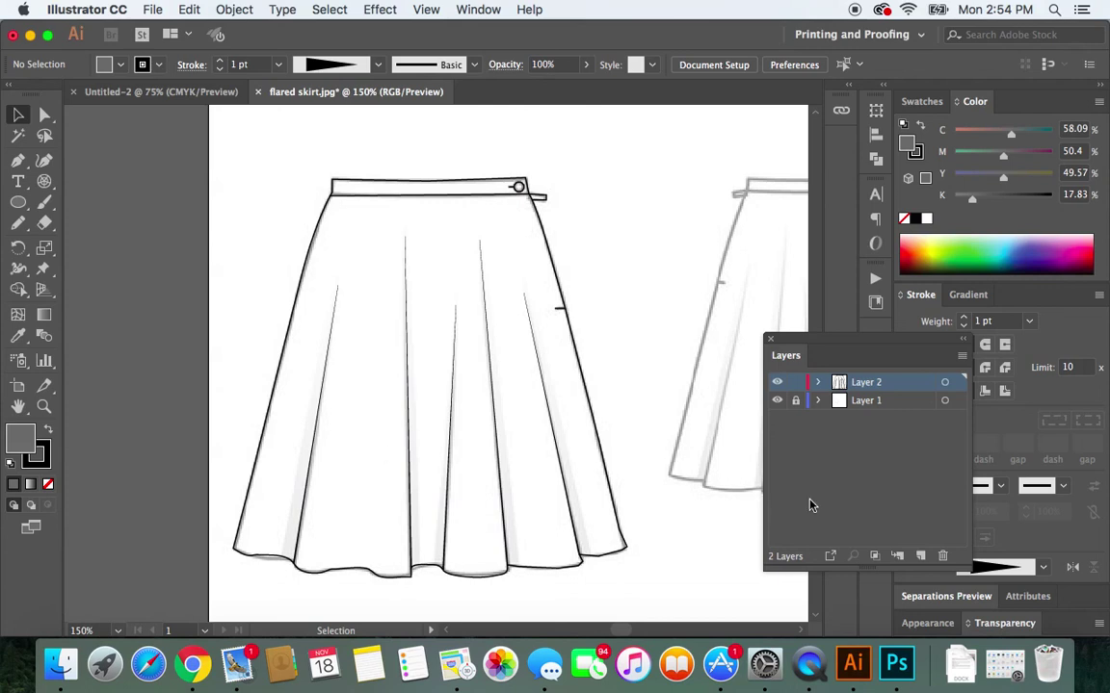
Step: Turn off Layer 1's visibility to hide the skirt photo
click(776, 399)
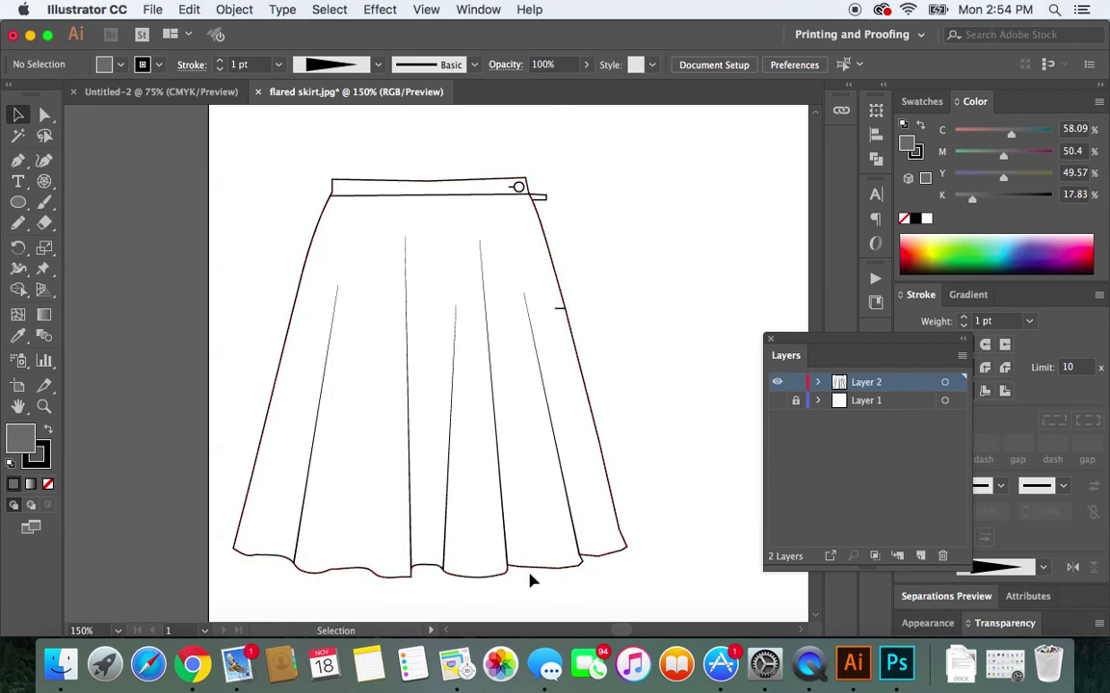
Step: Smooth the bottom hem curve of the skirt outline with the Smooth tool, then deselect
click(42, 117)
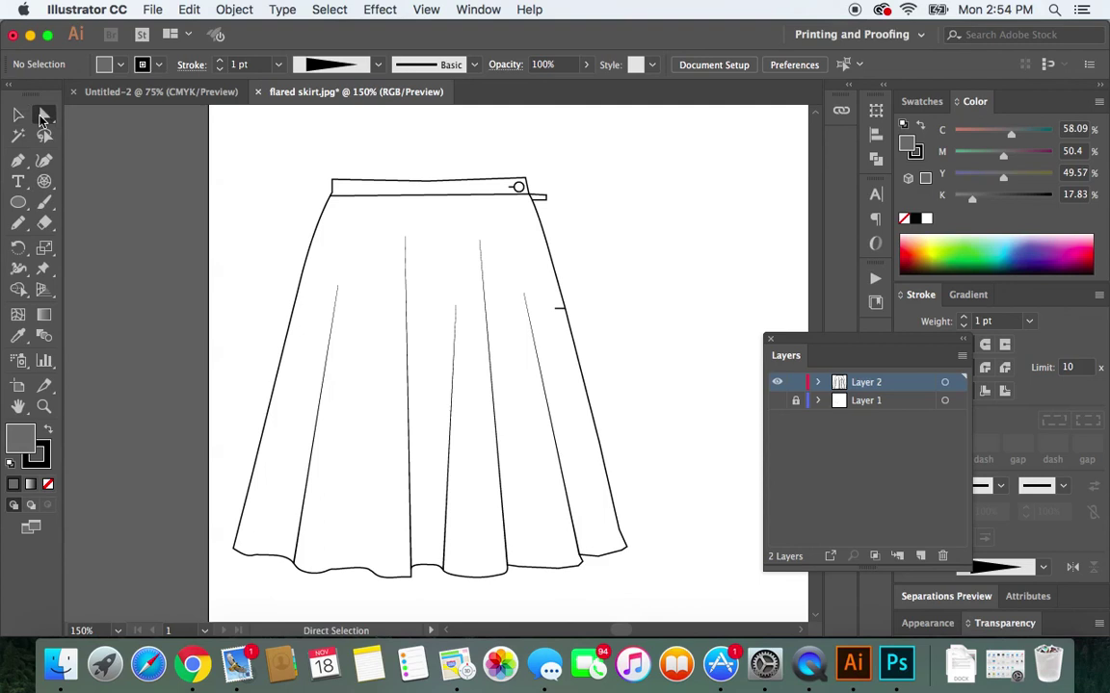
click(349, 574)
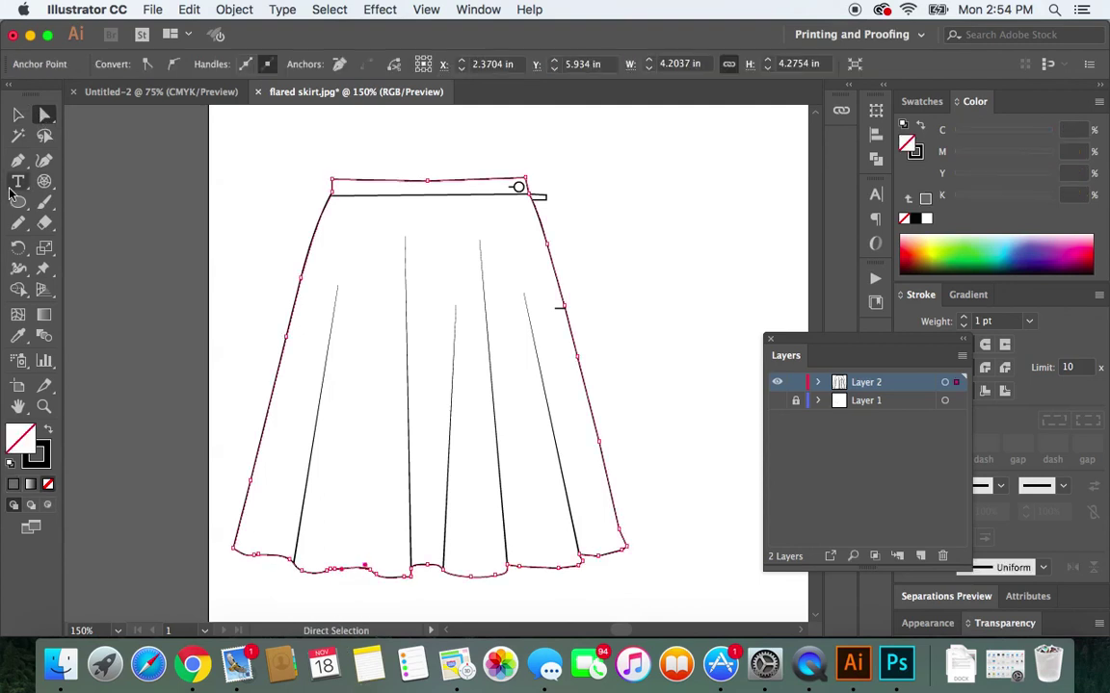
click(17, 226)
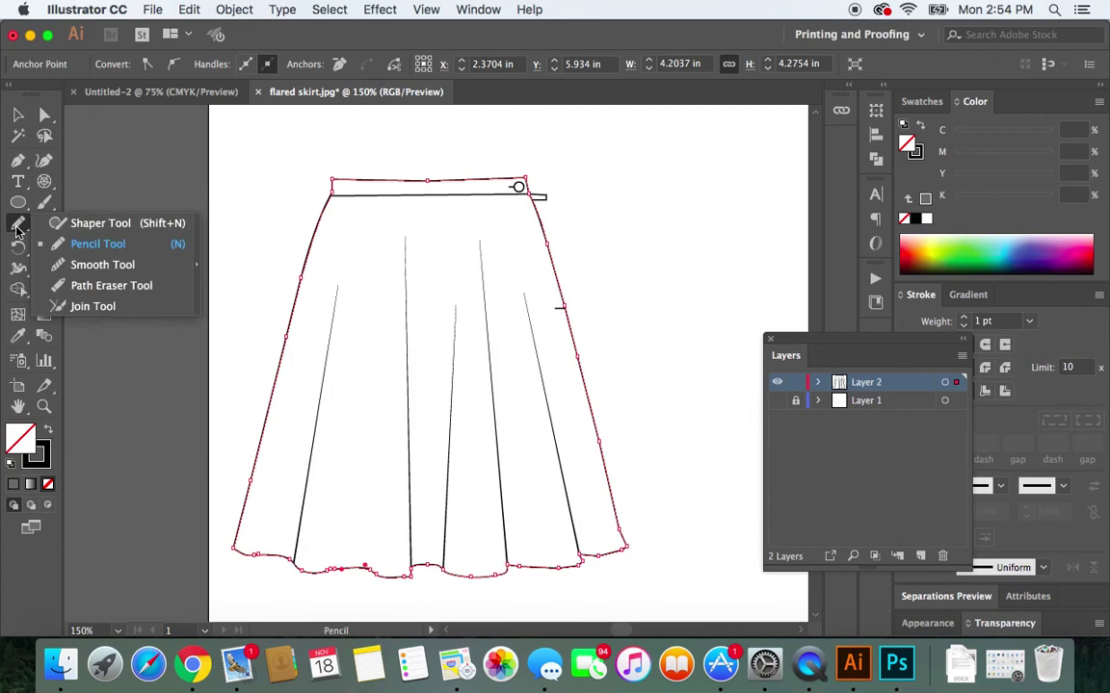
click(85, 270)
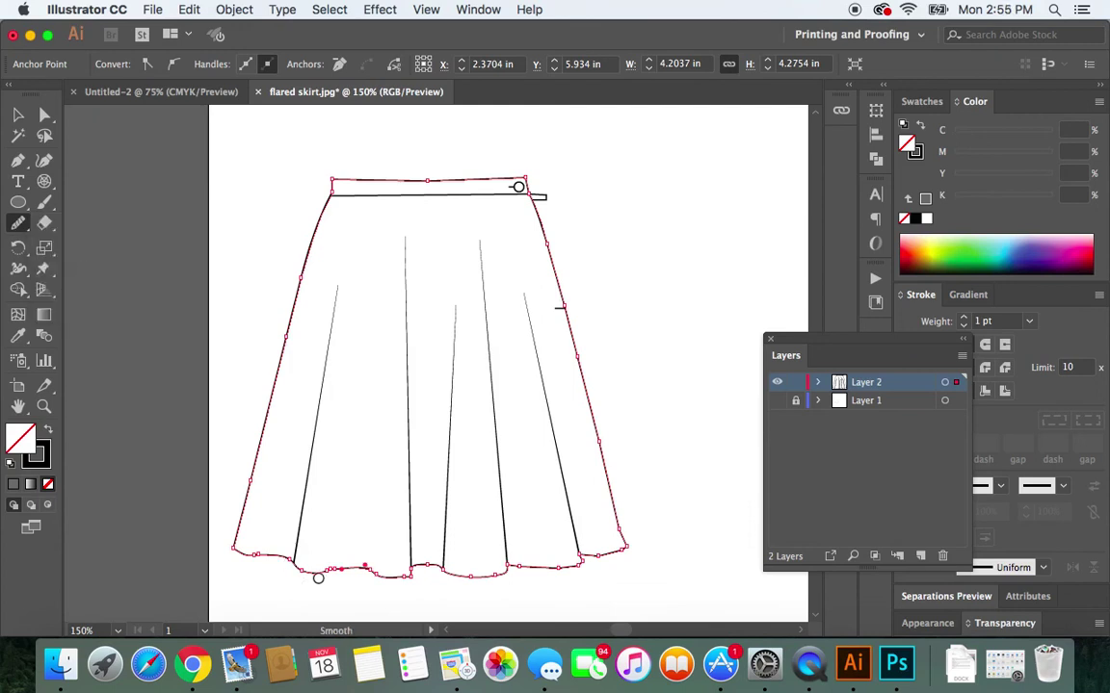
drag(334, 571, 388, 575)
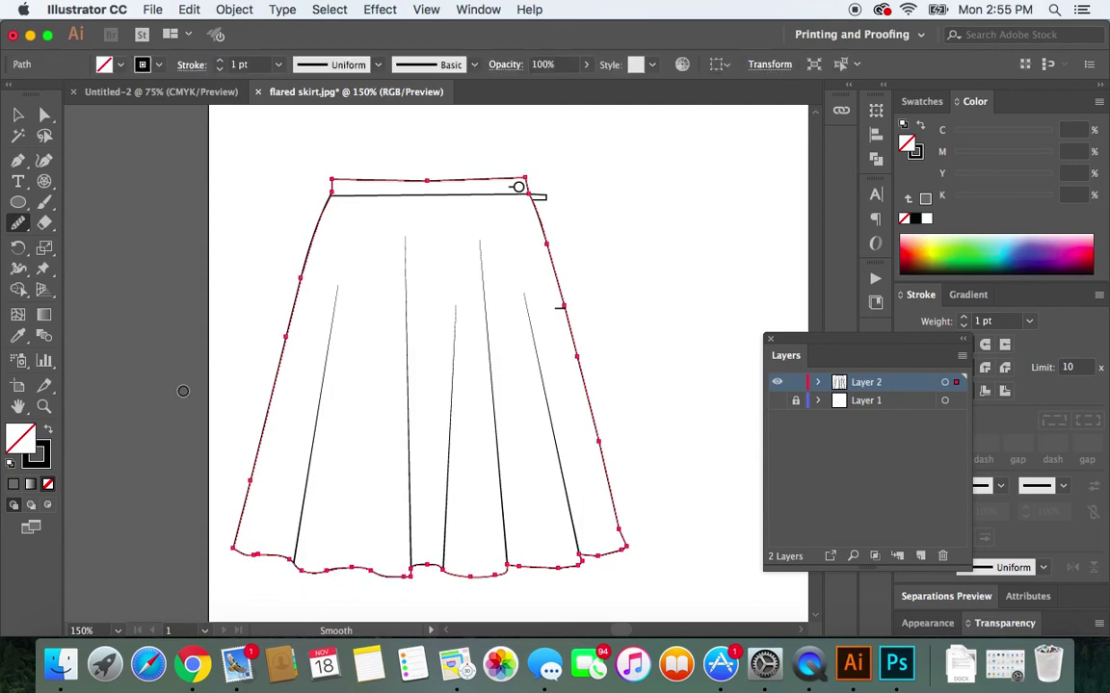
click(18, 112)
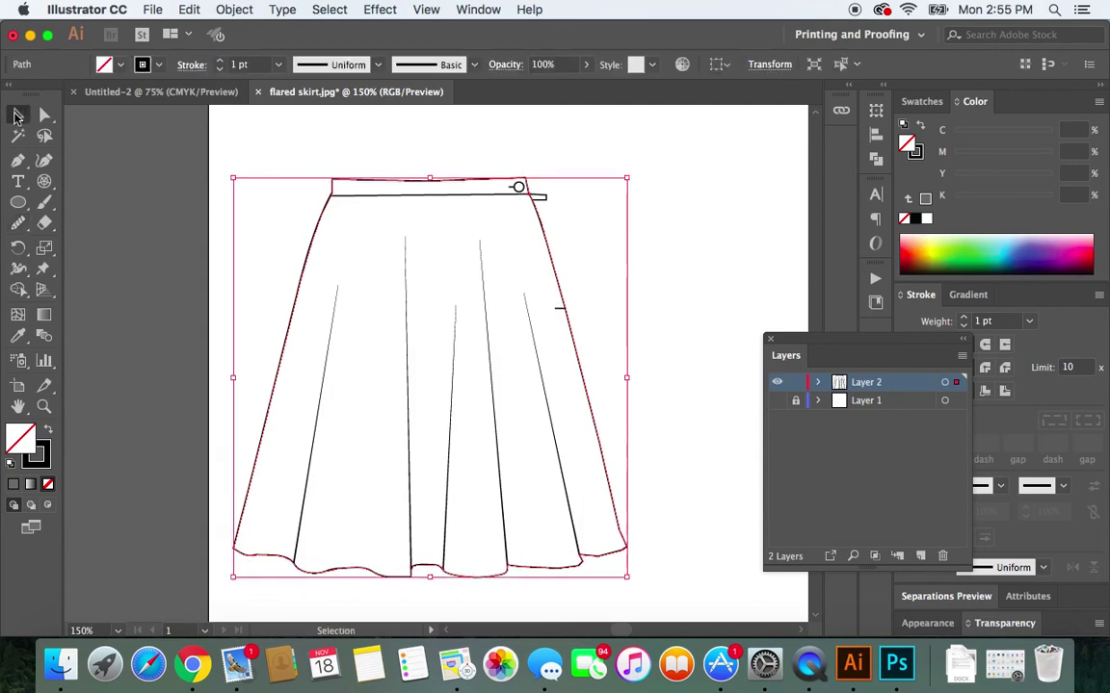
click(120, 309)
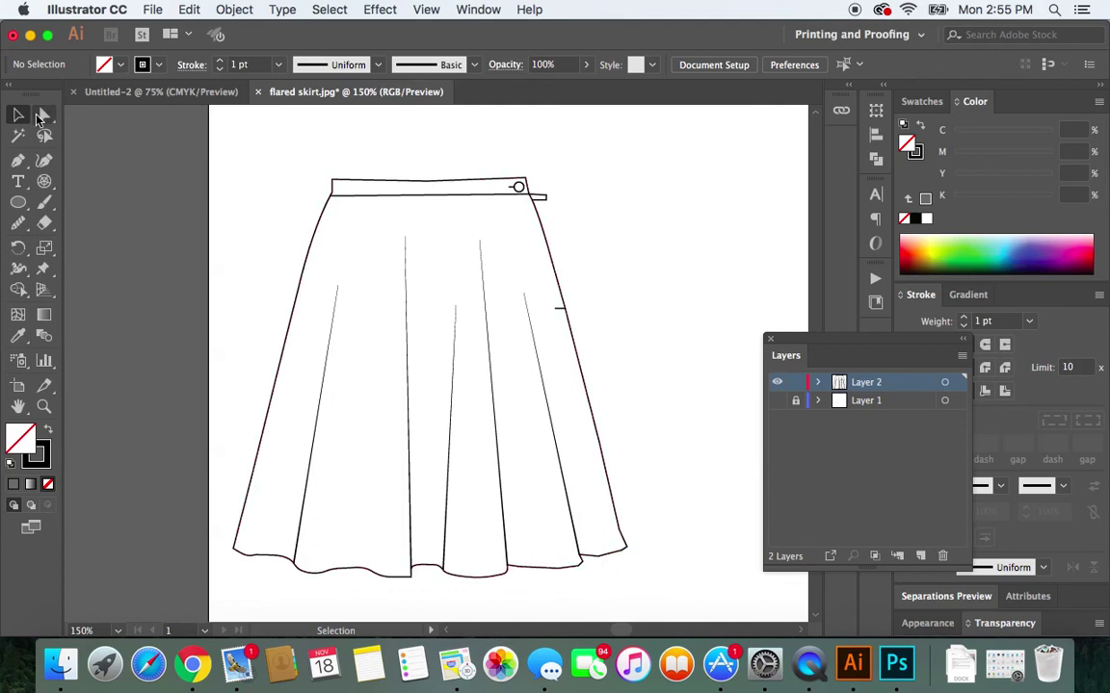
Step: Smooth the right end of the hem on the outline, then deselect
drag(43, 115, 97, 115)
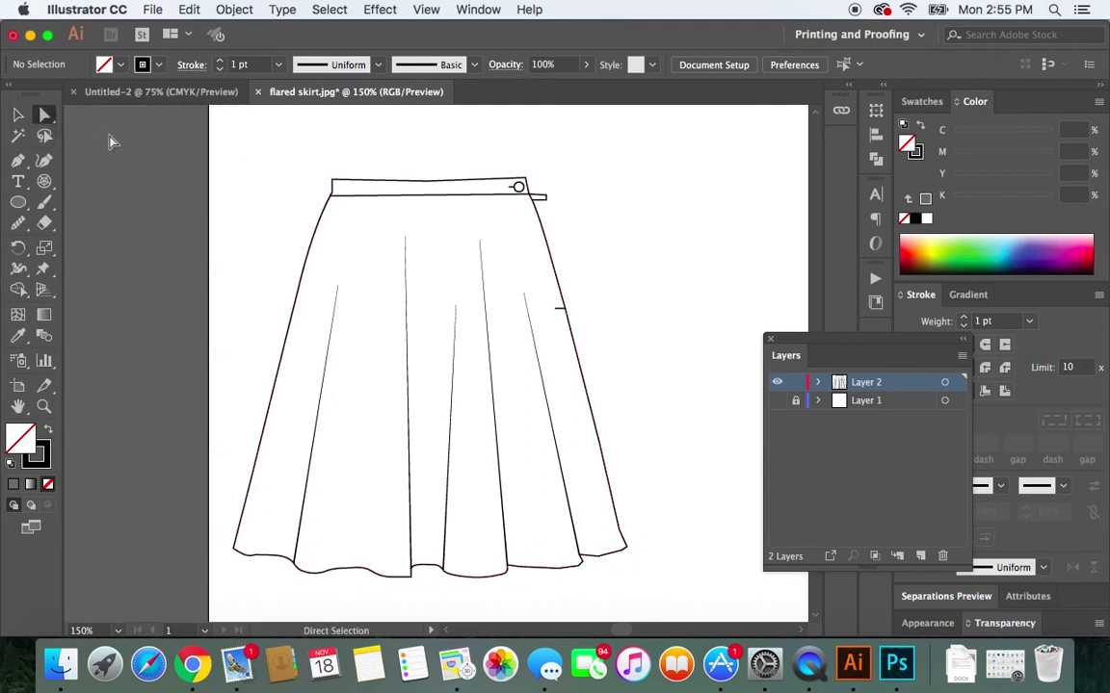
click(608, 558)
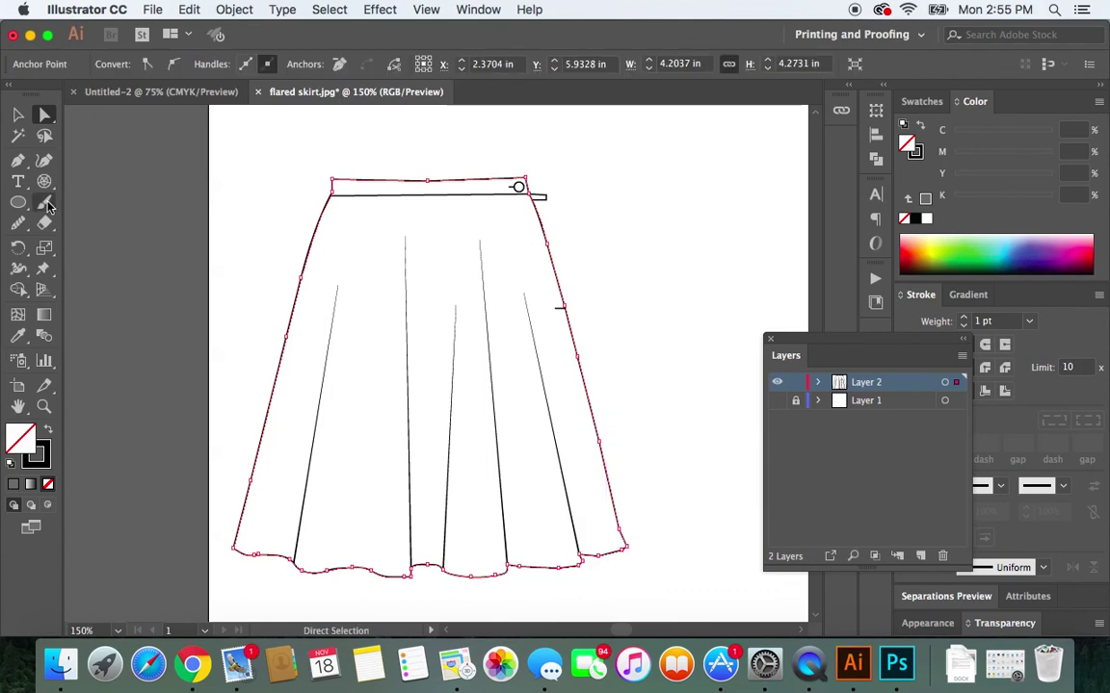
drag(19, 220, 96, 264)
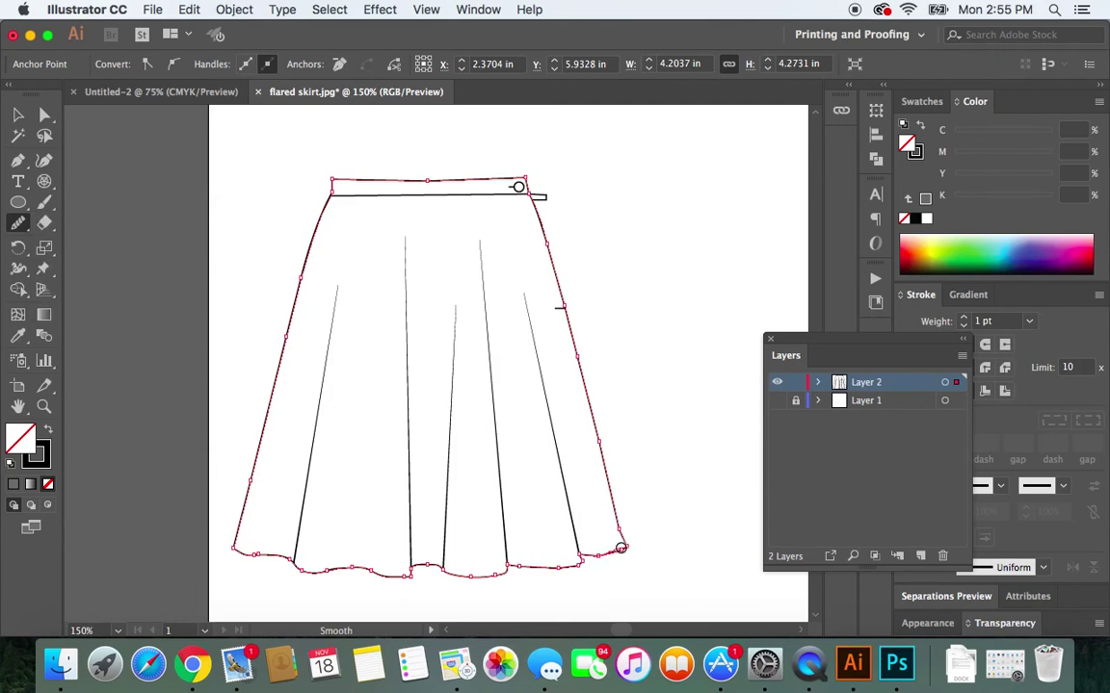
drag(617, 549, 619, 546)
click(13, 117)
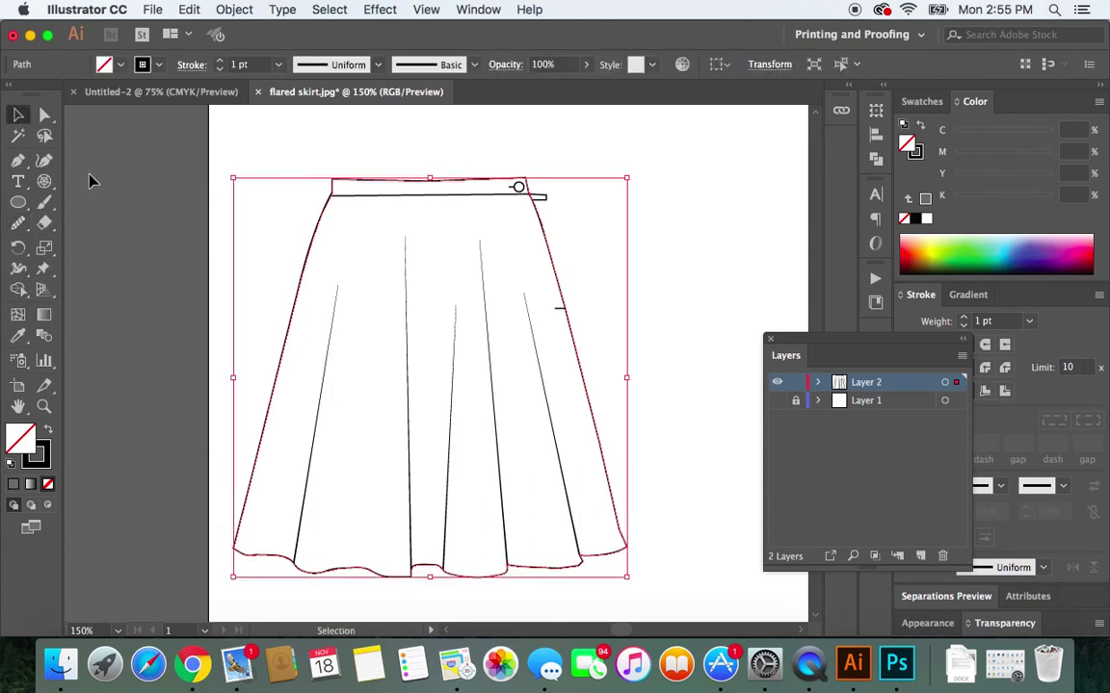
click(93, 182)
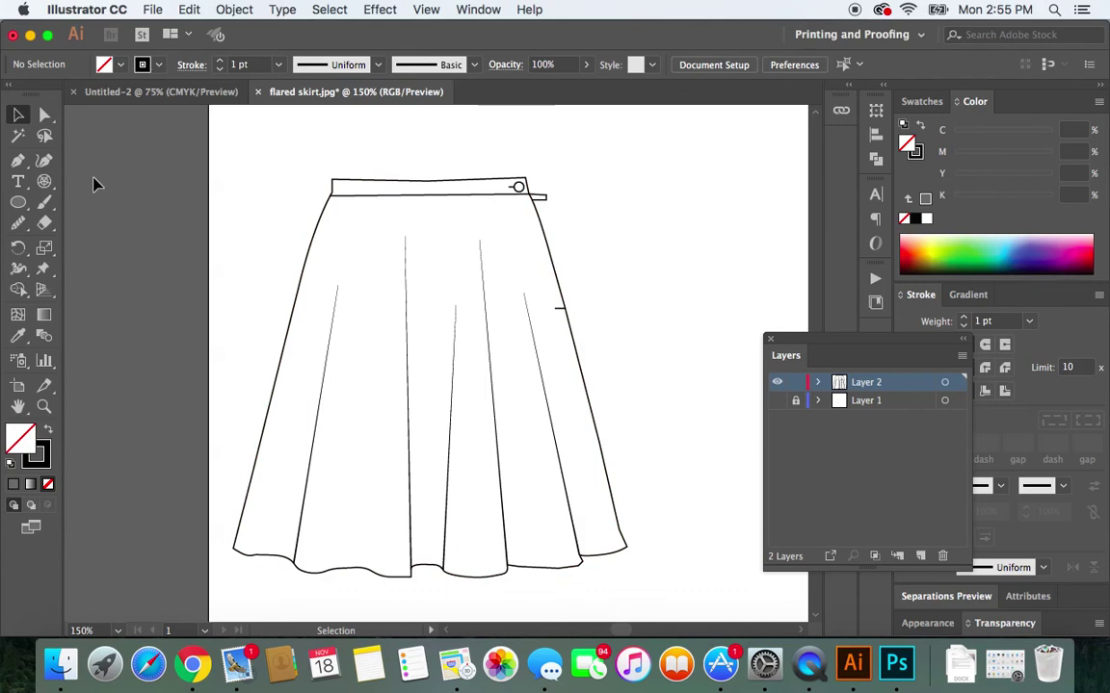
Step: Show Layer 1 again, fit the artboard in the window, and bring up the File menu
scroll(92, 188, up, 2)
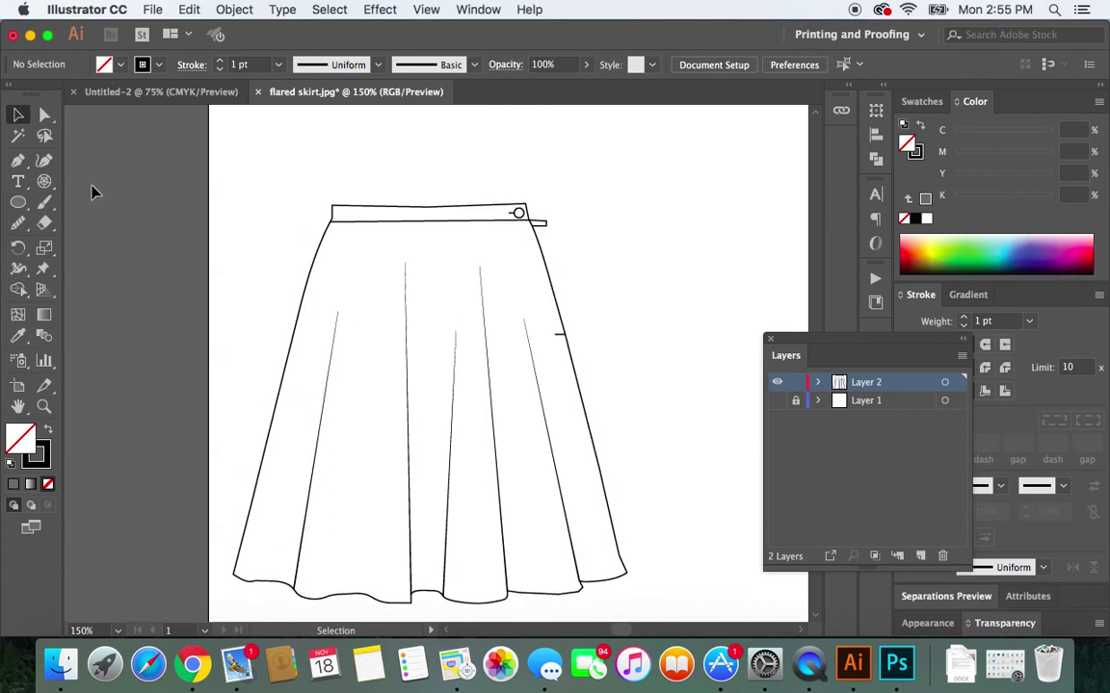
click(777, 401)
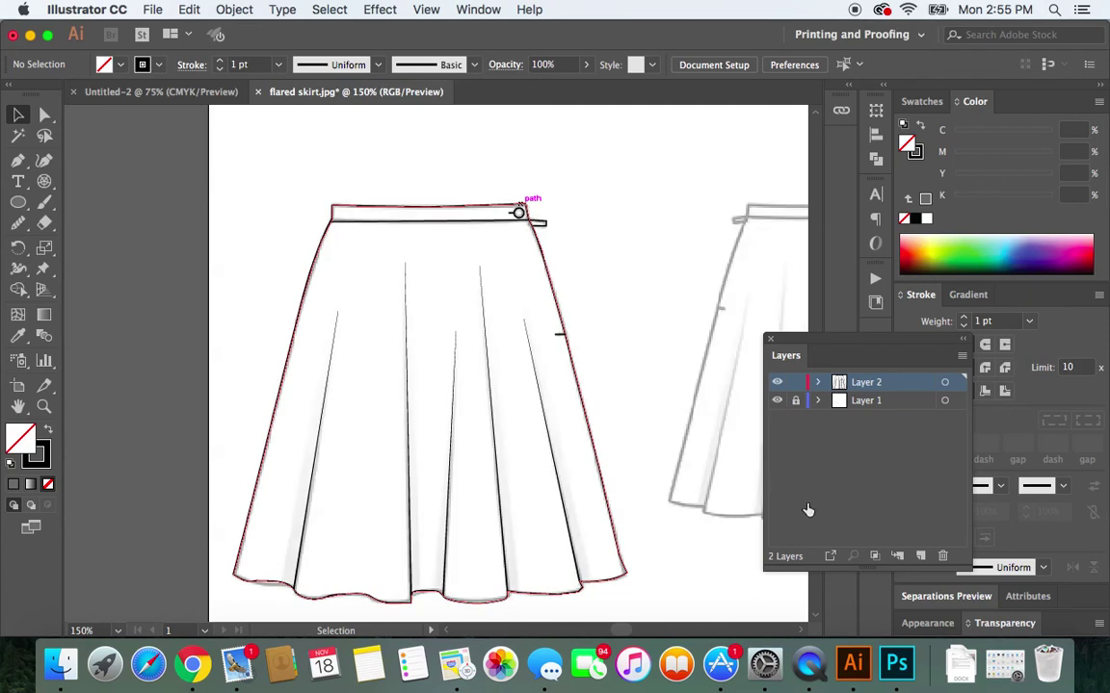
key(super+0)
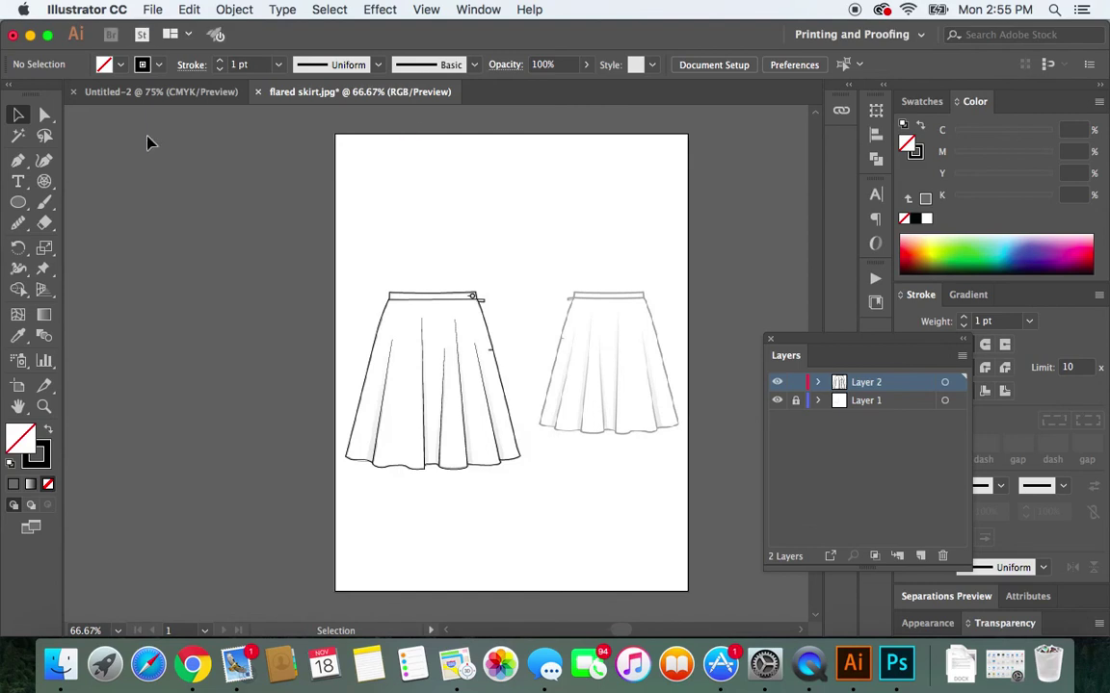
click(155, 10)
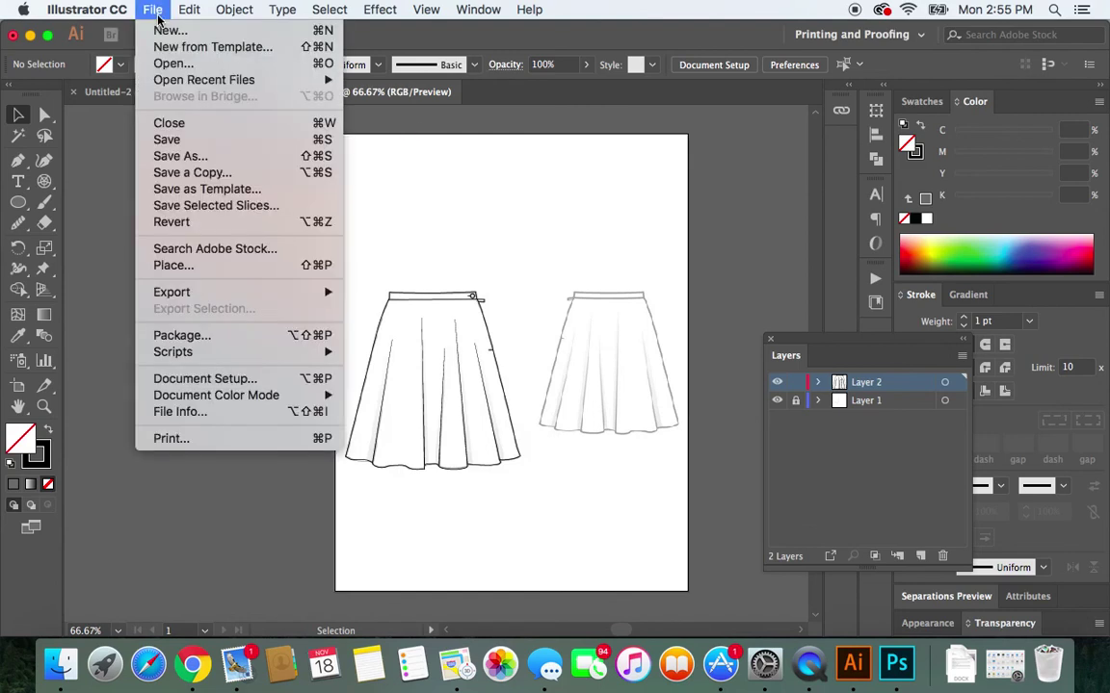